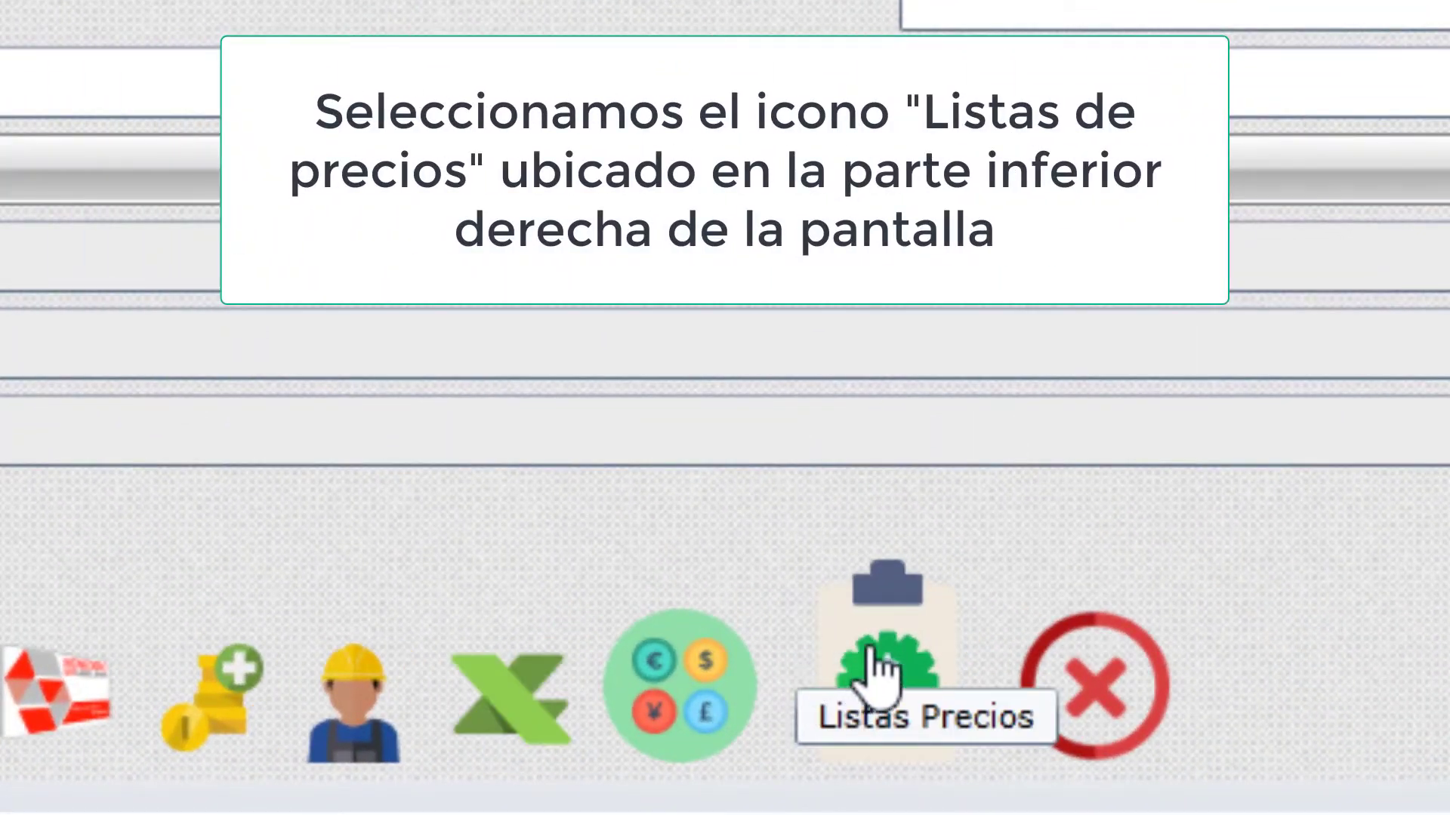
Create a price list named DOLARES with DOLARES as its currency.
left_click(934, 615)
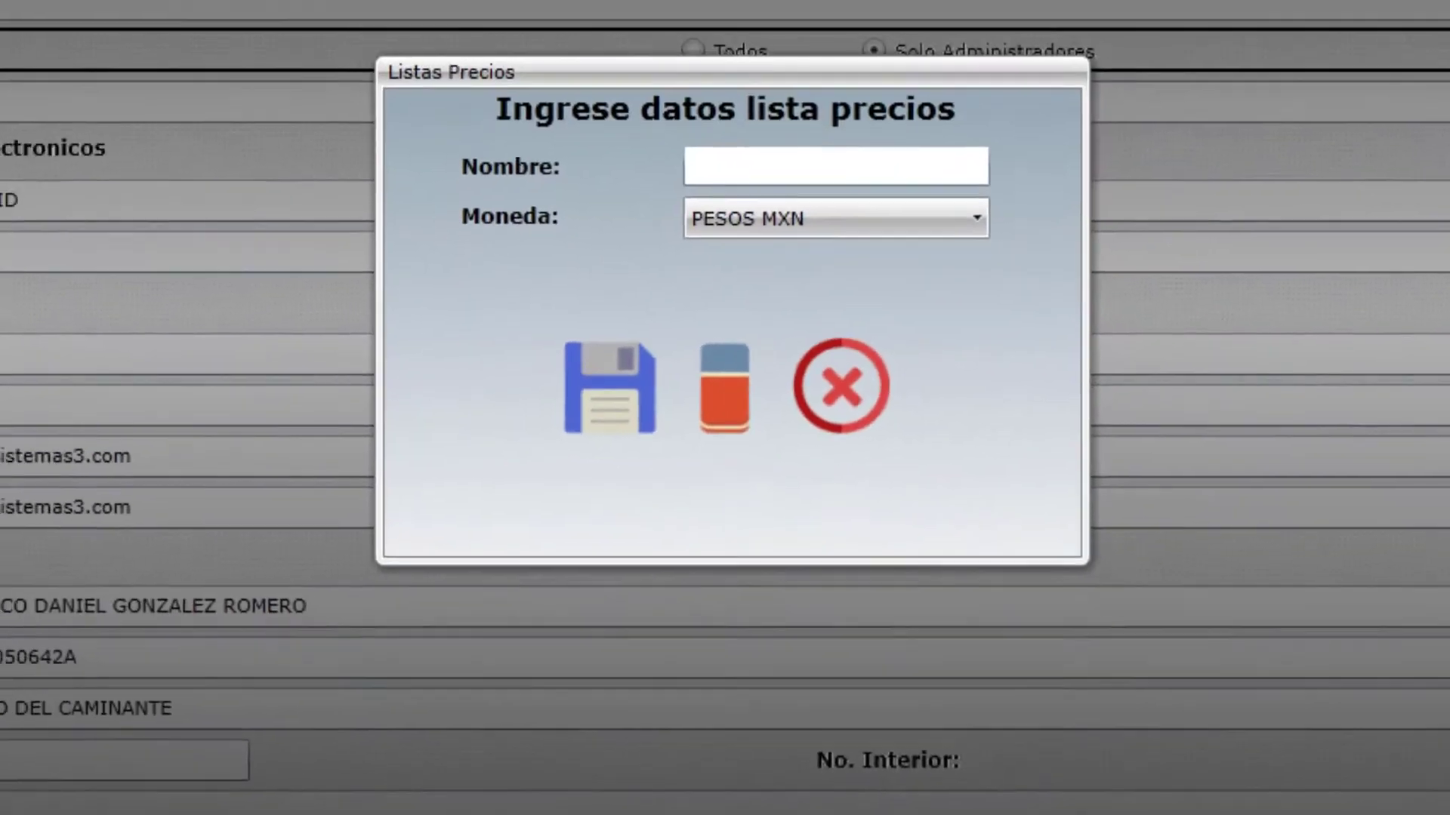
left_click(934, 157)
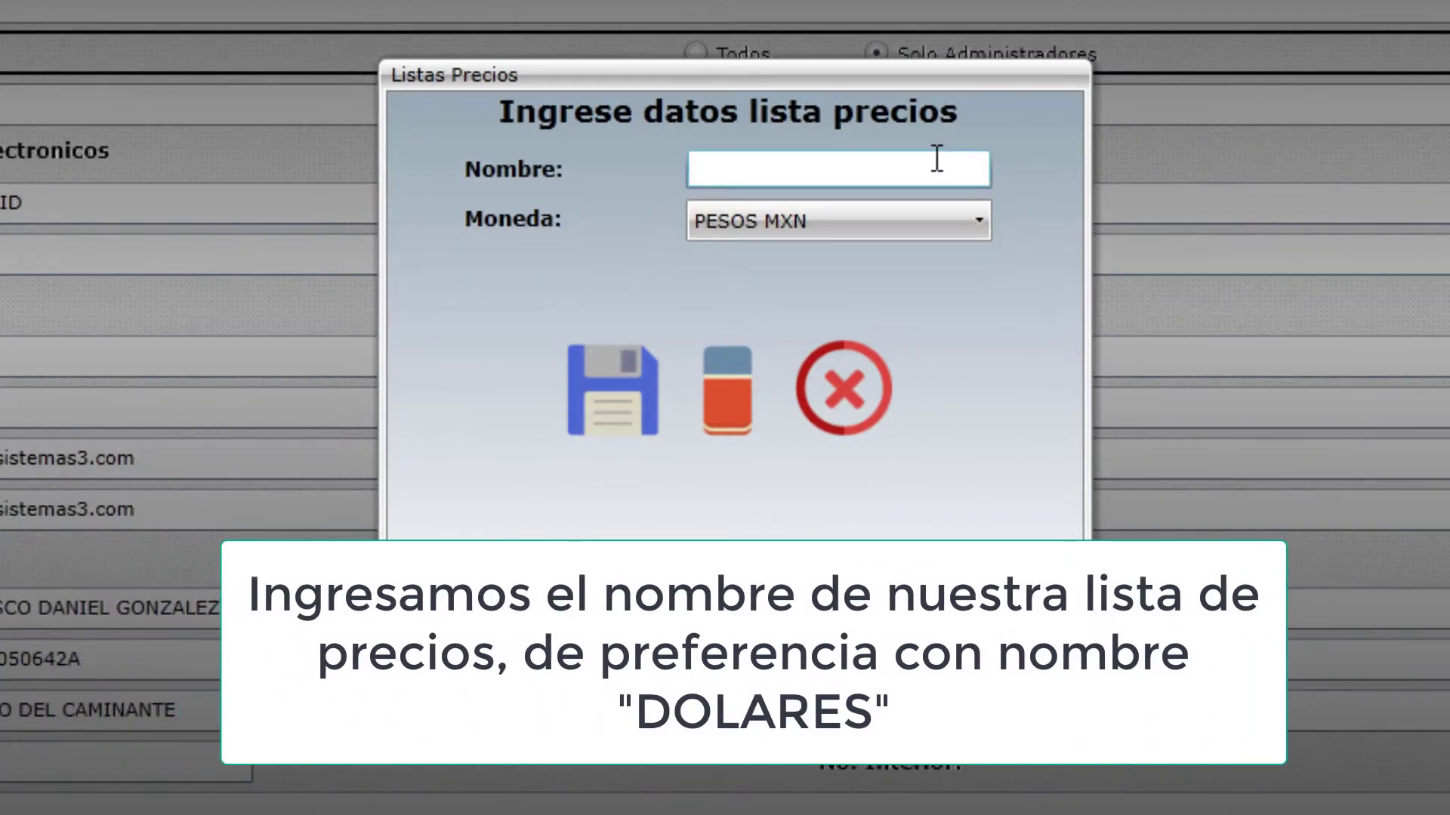
type("DOLARES")
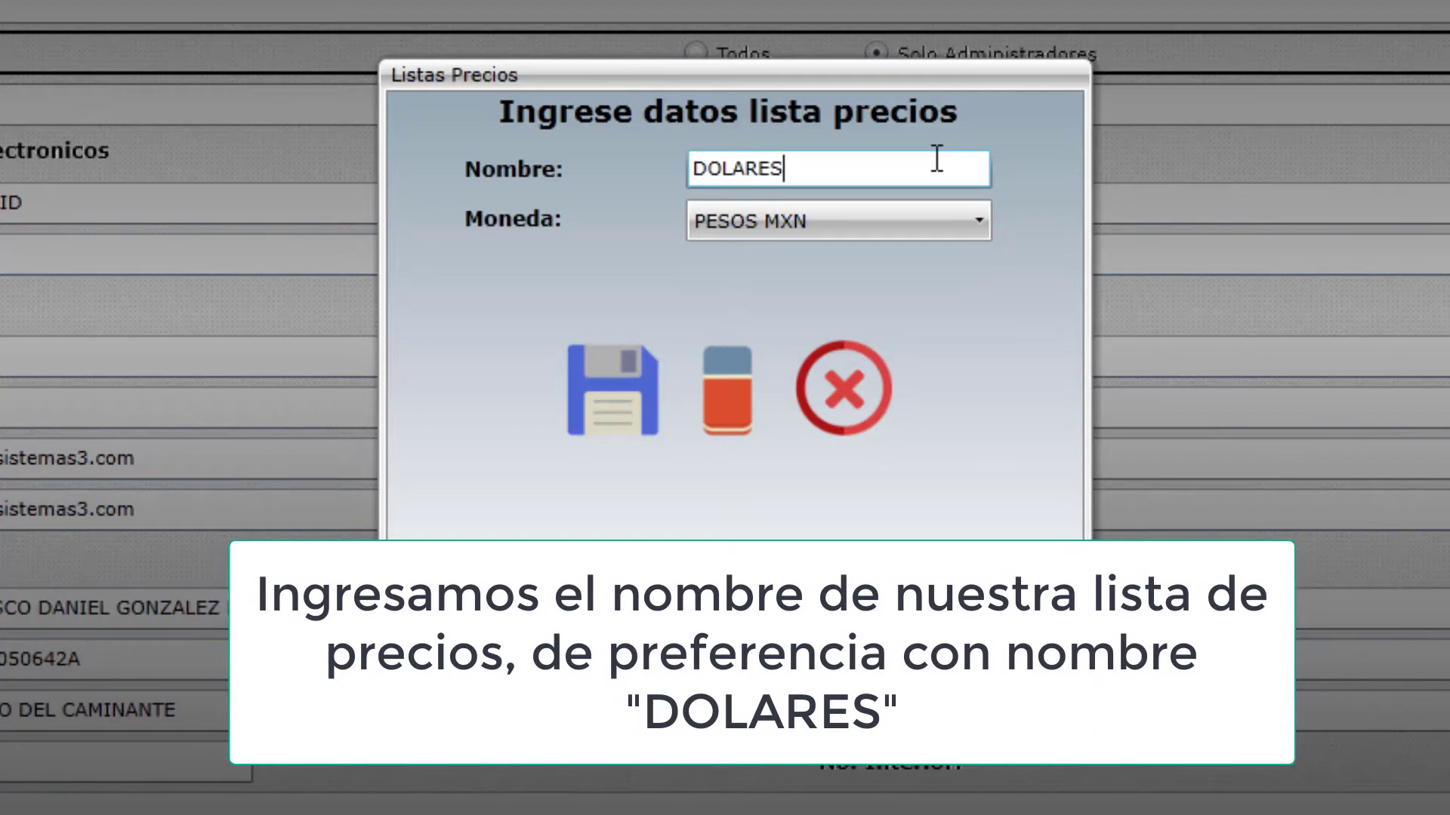
left_click(950, 223)
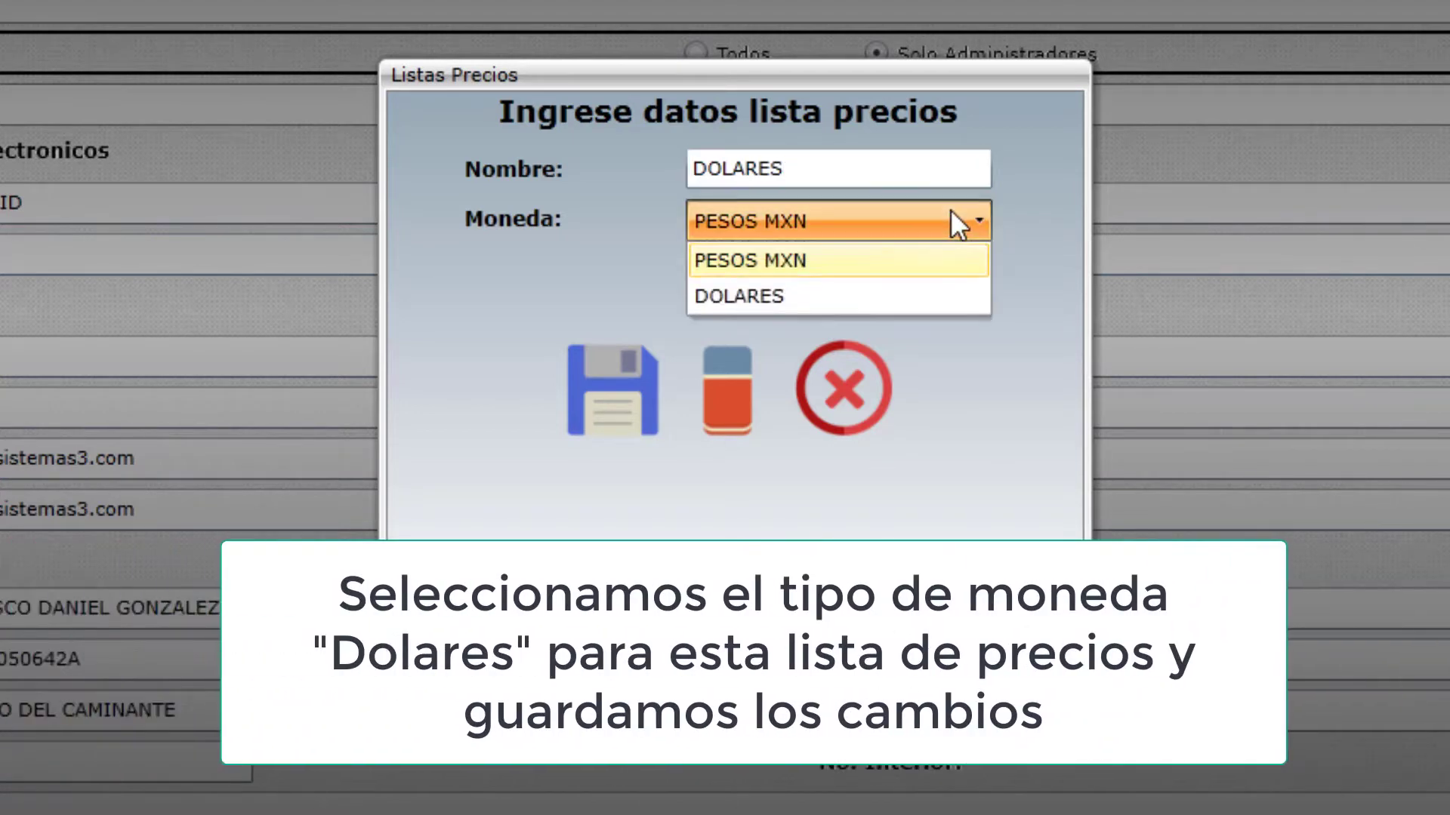
left_click(832, 297)
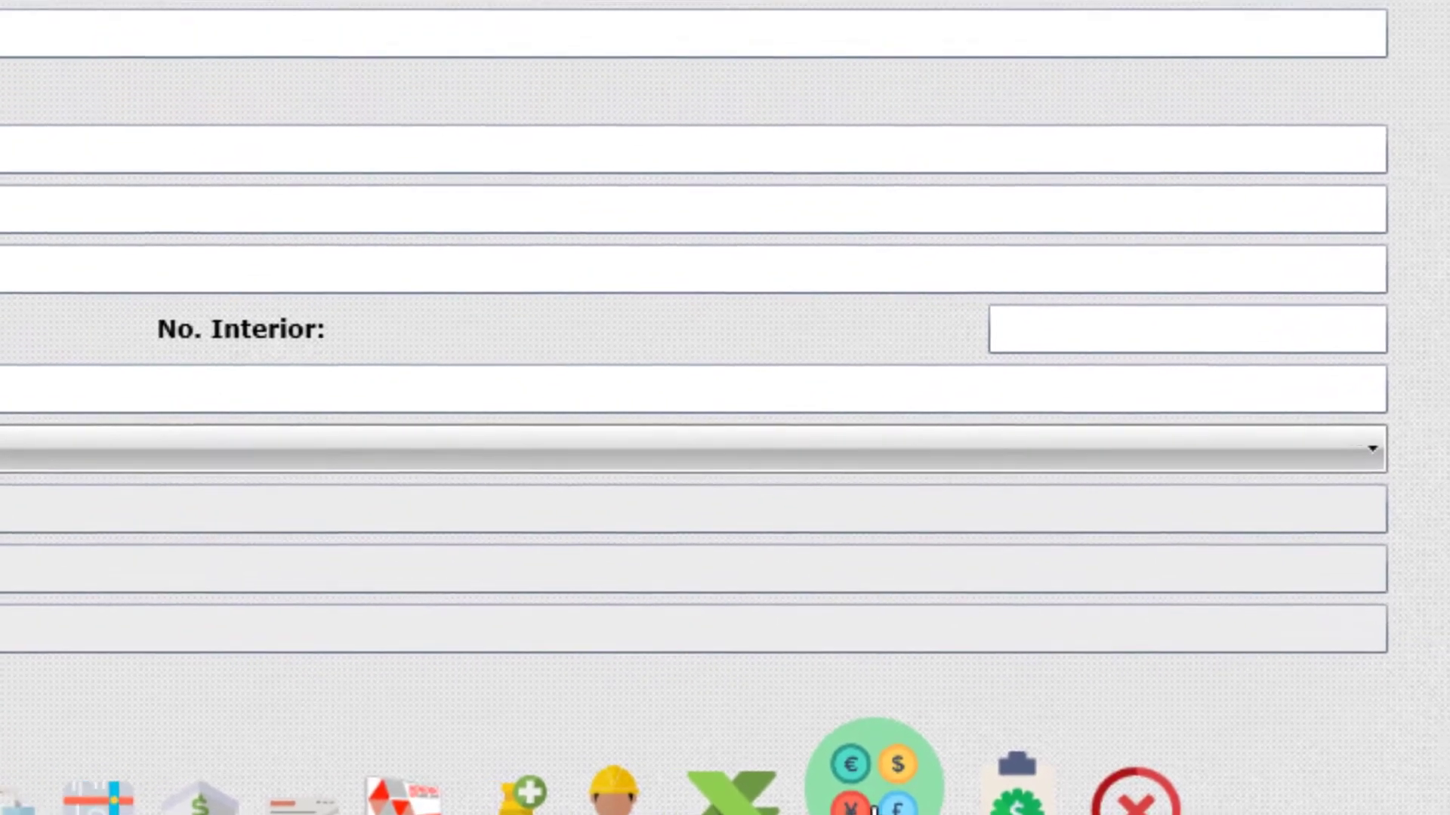
Enter a new sale exchange rate for DOLARES in the exchange rate table.
left_click(873, 807)
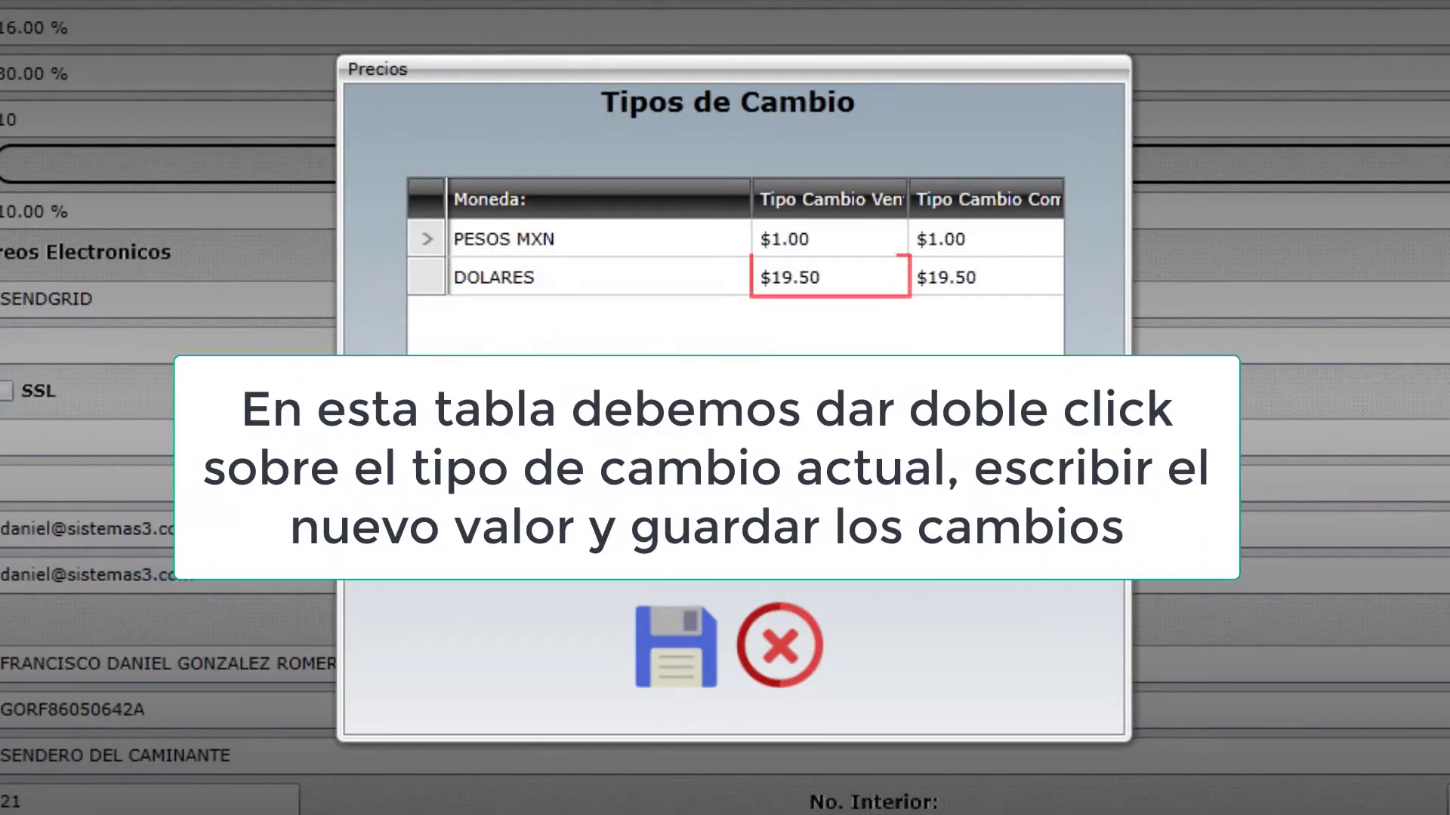
left_click(824, 295)
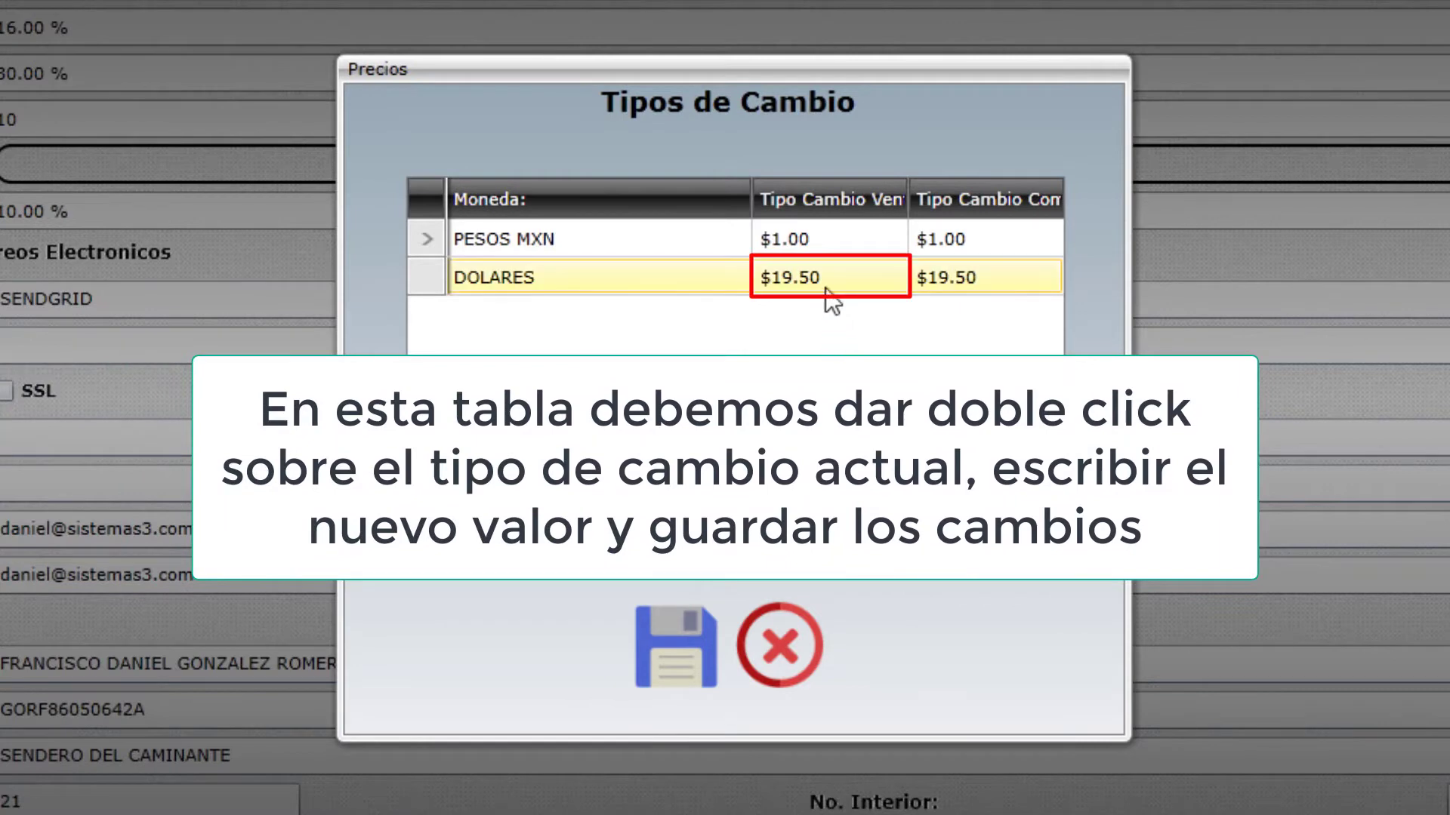
double_click(830, 285)
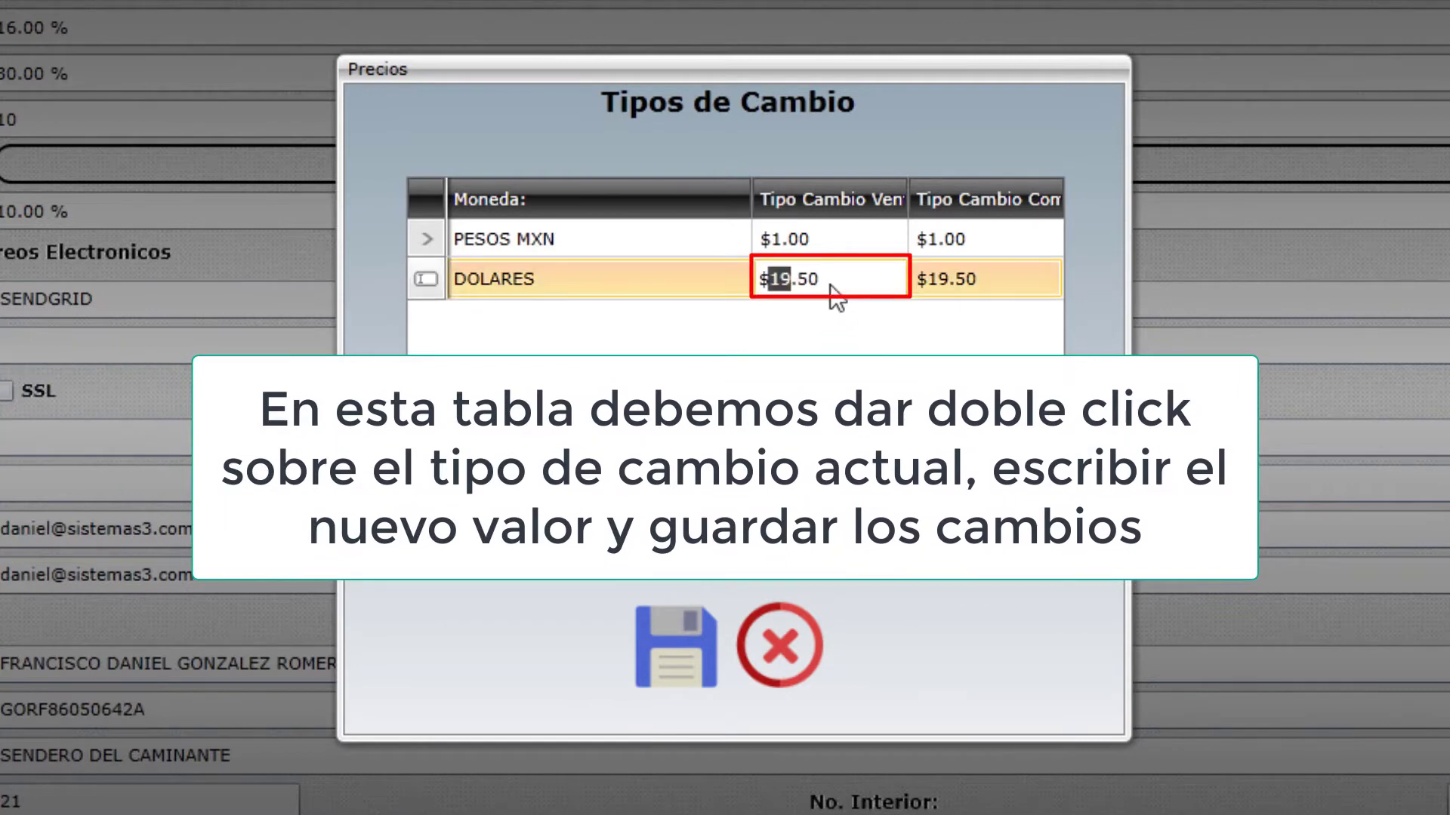
left_click_drag(830, 285, 727, 282)
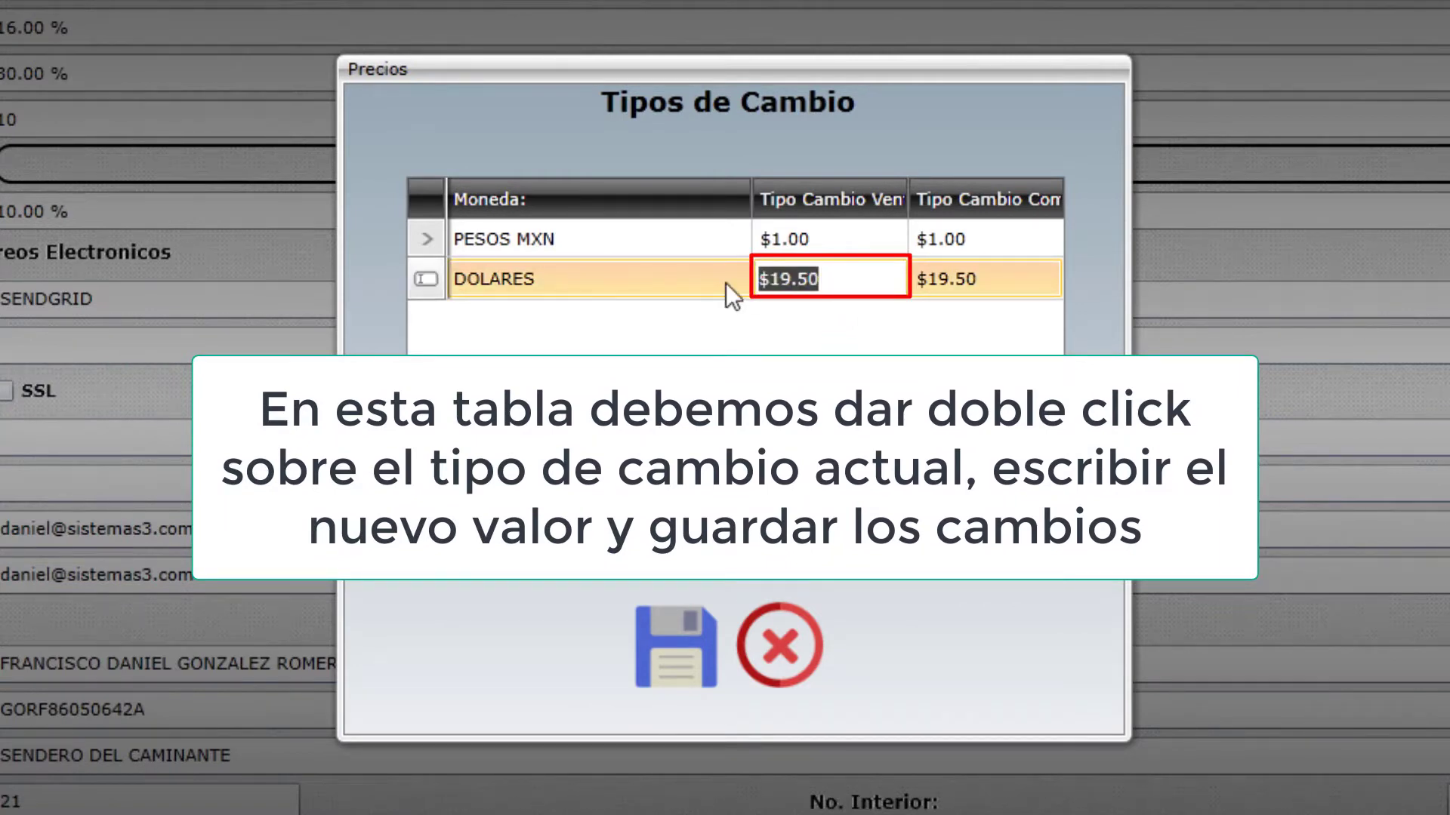
type("$20.00")
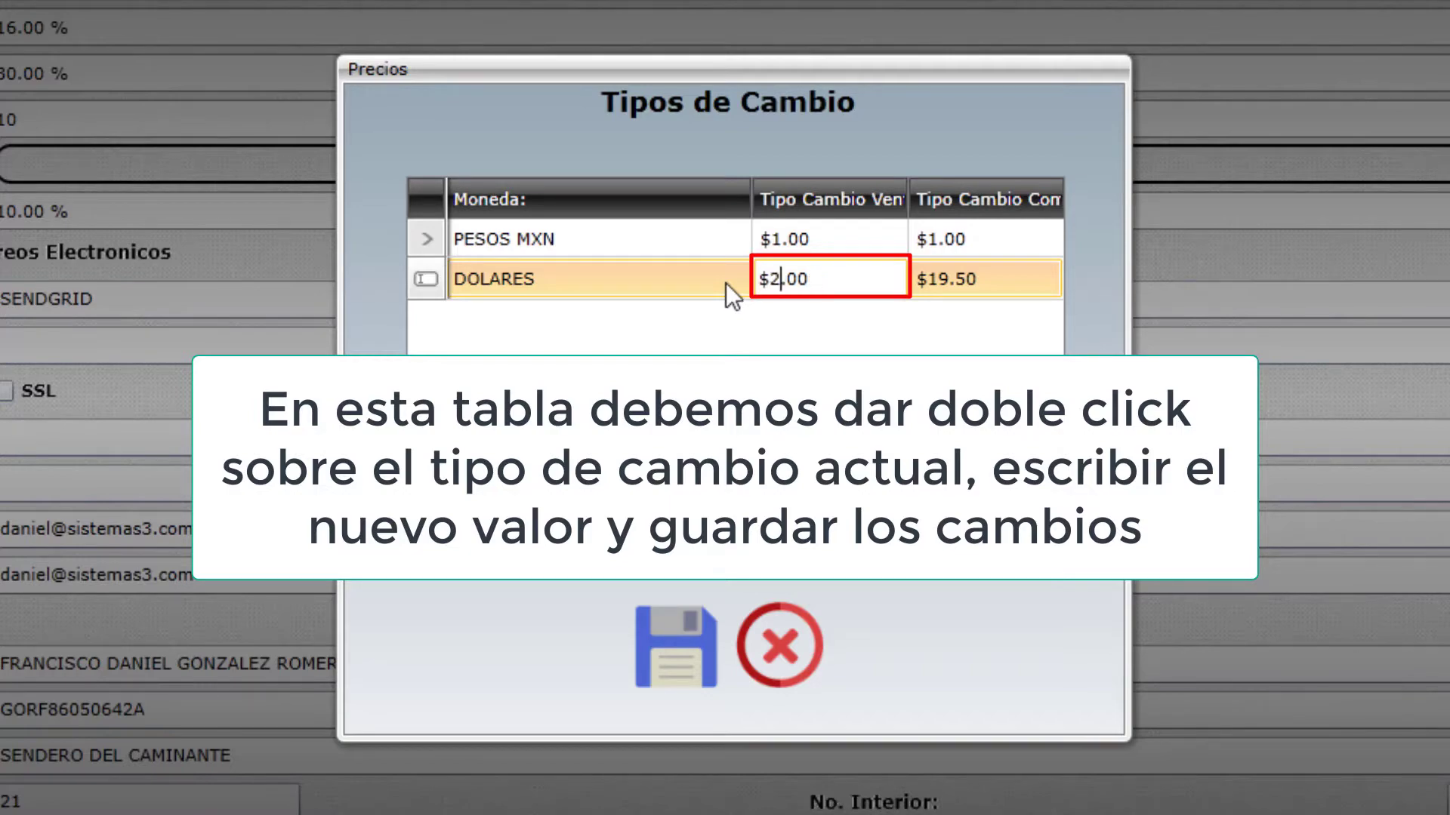
type("5")
key("Return")
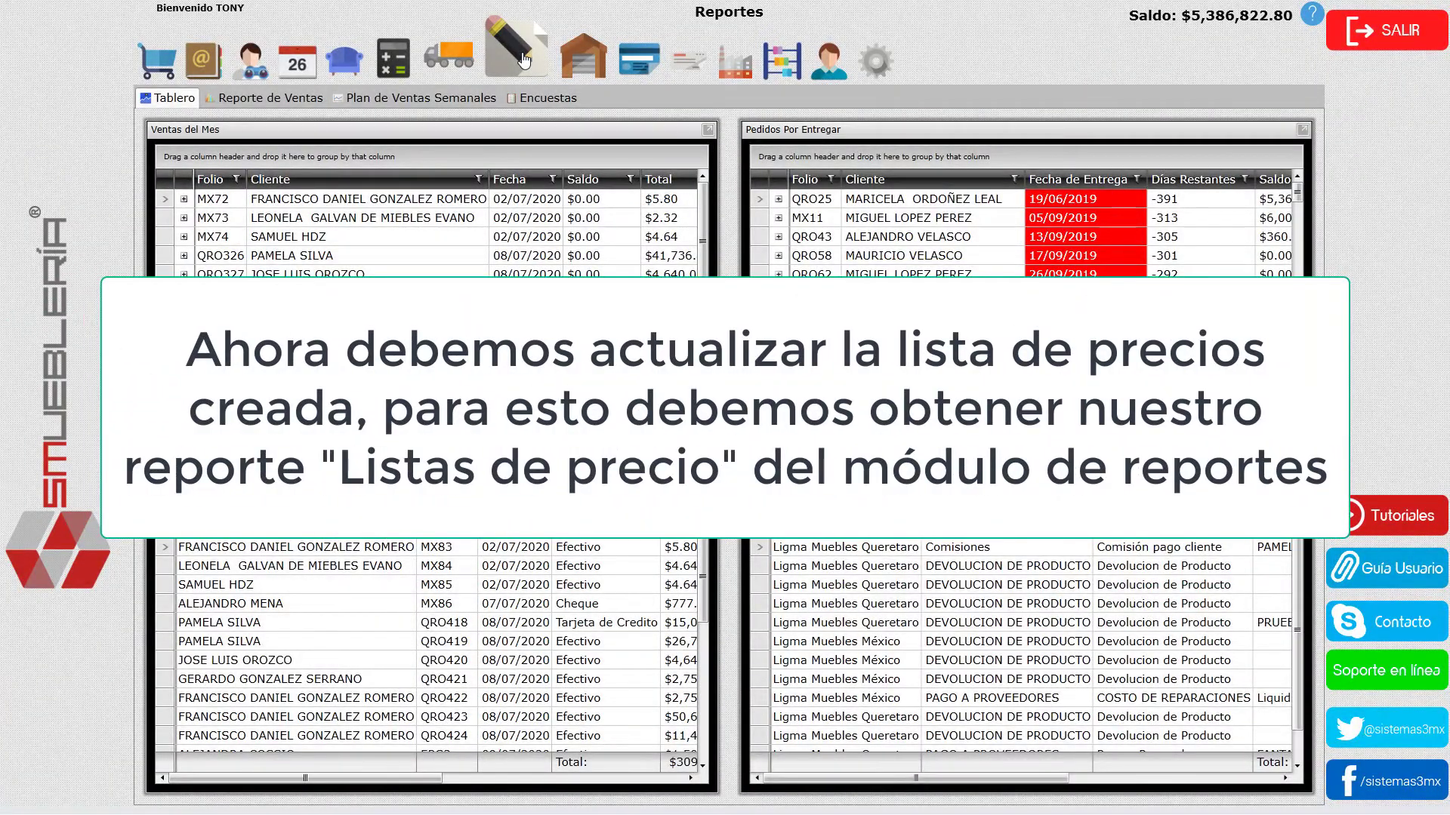
Generate the Lista de Precios product report in the Reportes module and export it to Excel.
left_click(524, 61)
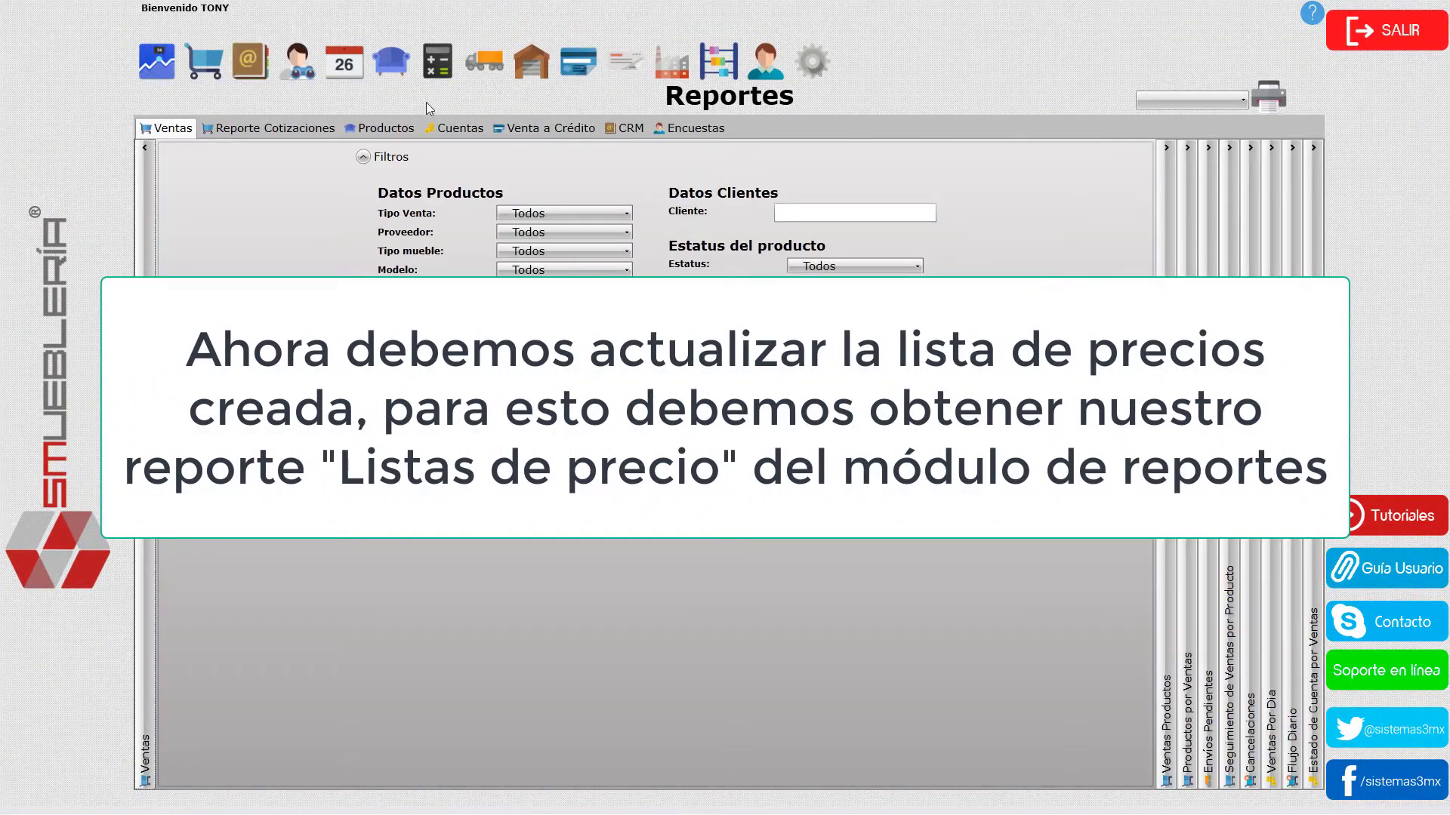
left_click(382, 128)
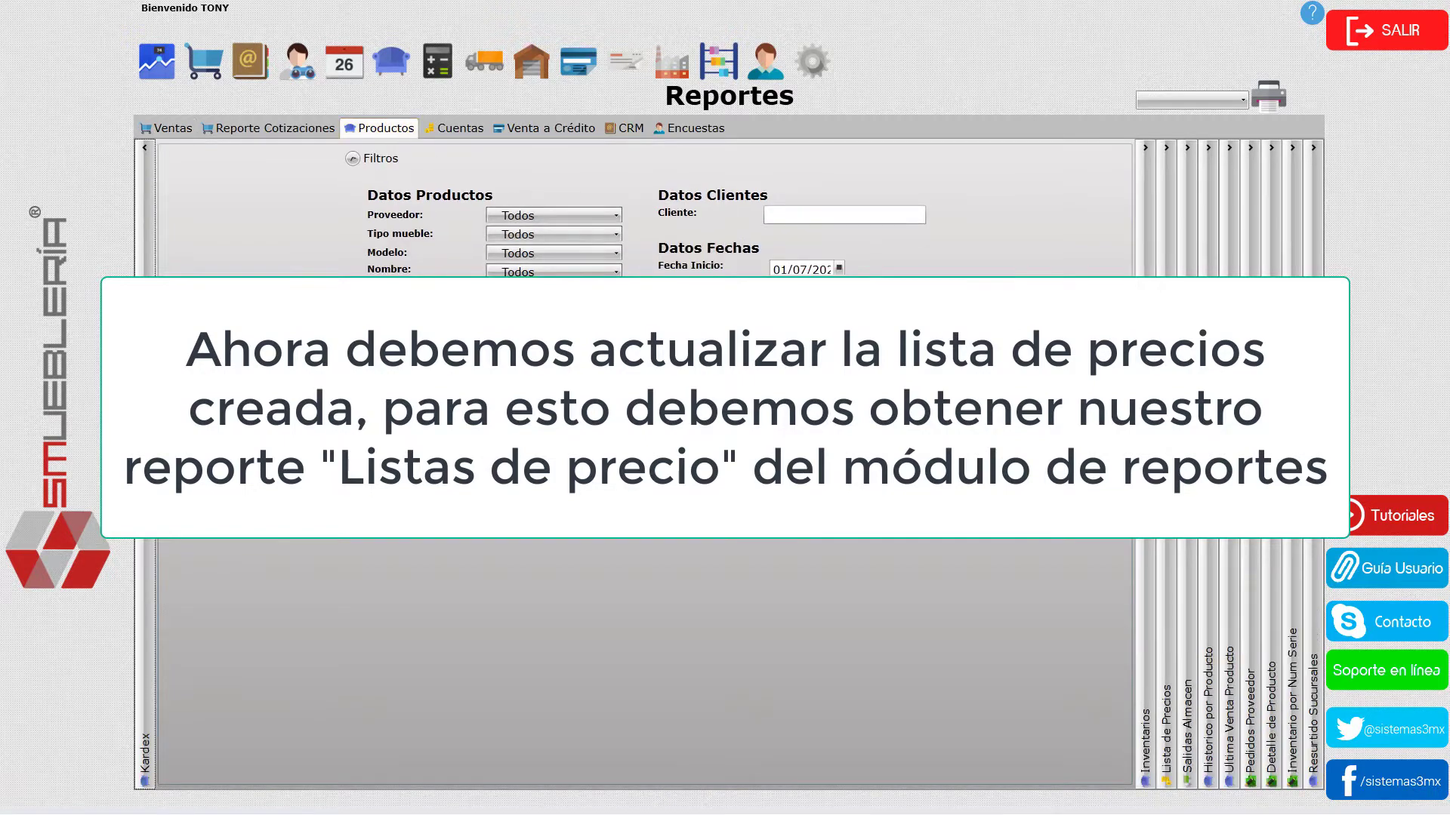
left_click(1168, 560)
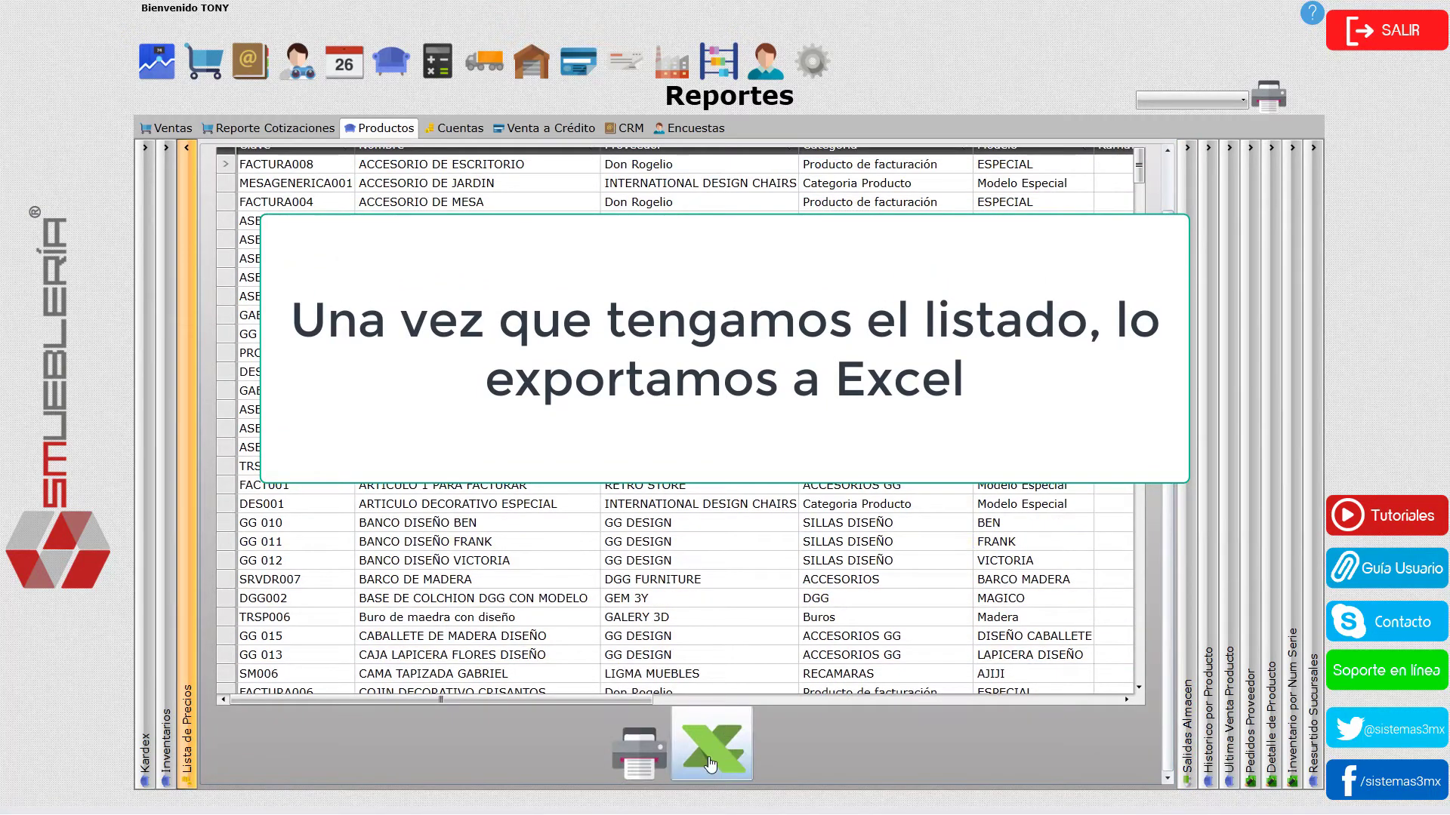
left_click(710, 764)
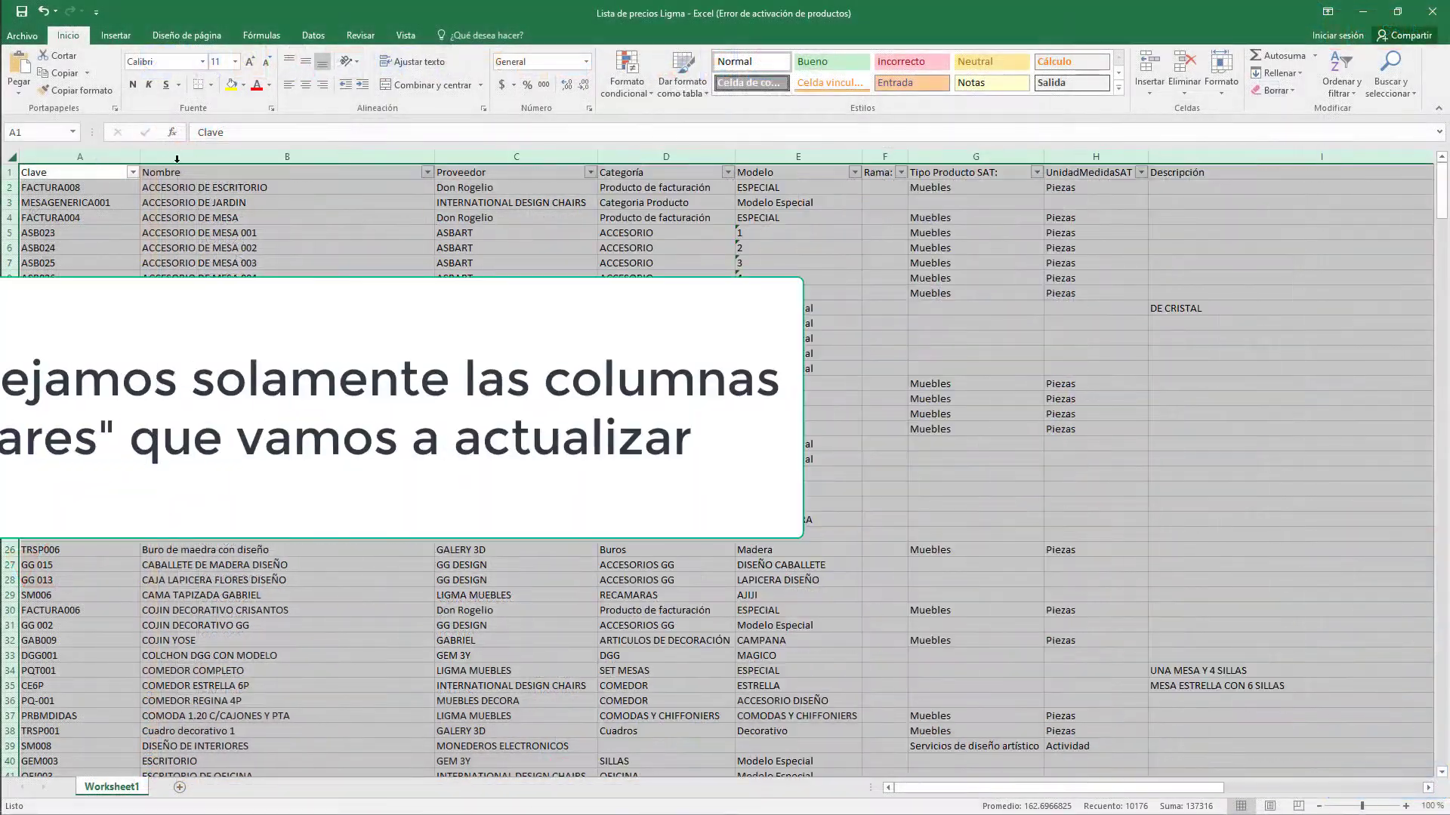
Delete the unneeded columns from the exported worksheet, keeping only the product key and the Dolares price columns.
left_click(227, 203)
left_click_drag(246, 156, 1074, 155)
key("ctrl+minus")
left_click_drag(1057, 787, 1125, 787)
left_click_drag(631, 157, 1303, 157, "ctrl")
left_click(1184, 64)
left_click_drag(1125, 788, 1057, 787)
left_click(79, 277)
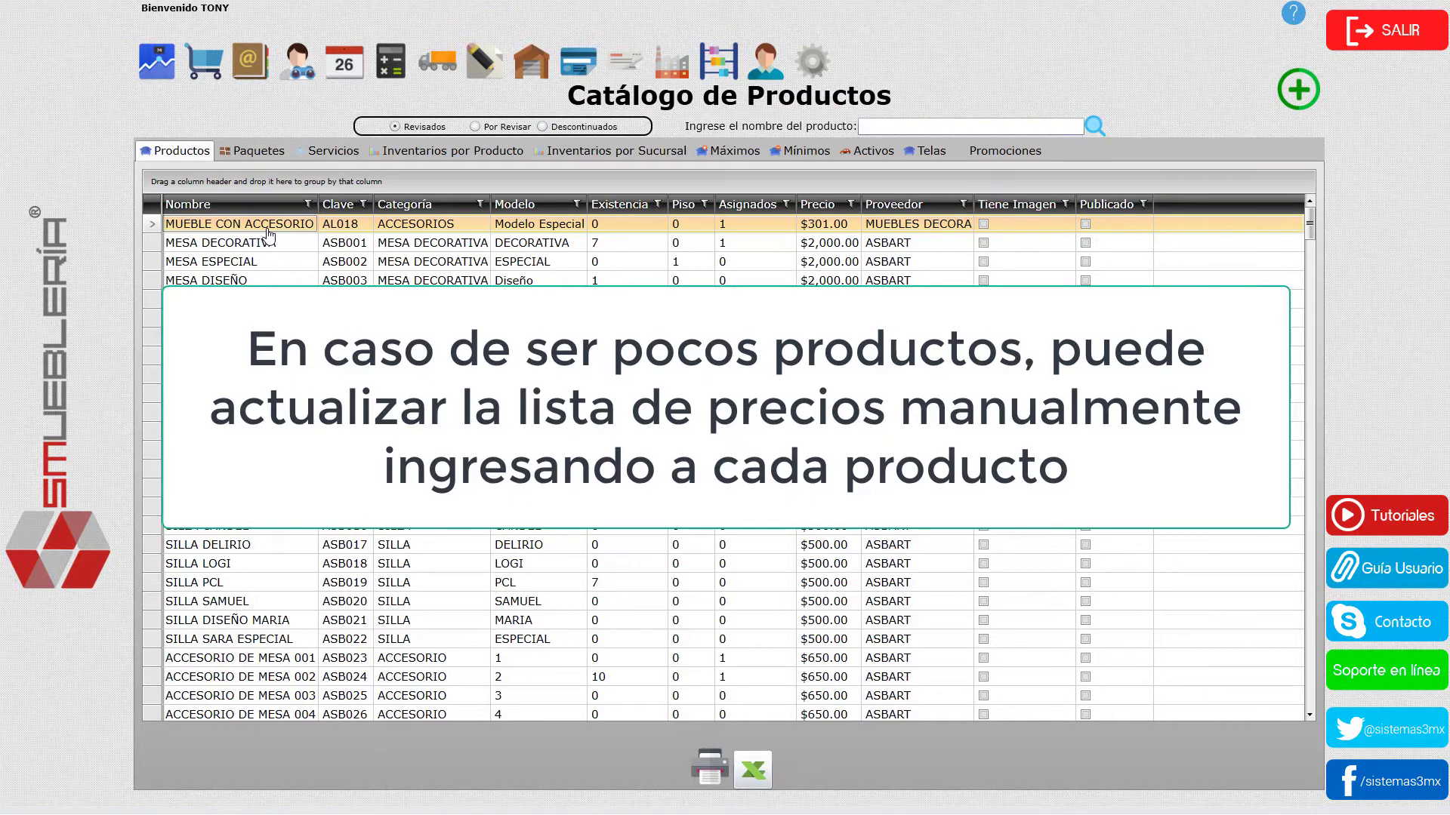
For the product MUEBLE CON ACCESORIO, set the DÓLARES price to $15.00 and its minimum price to 10.
double_click(269, 225)
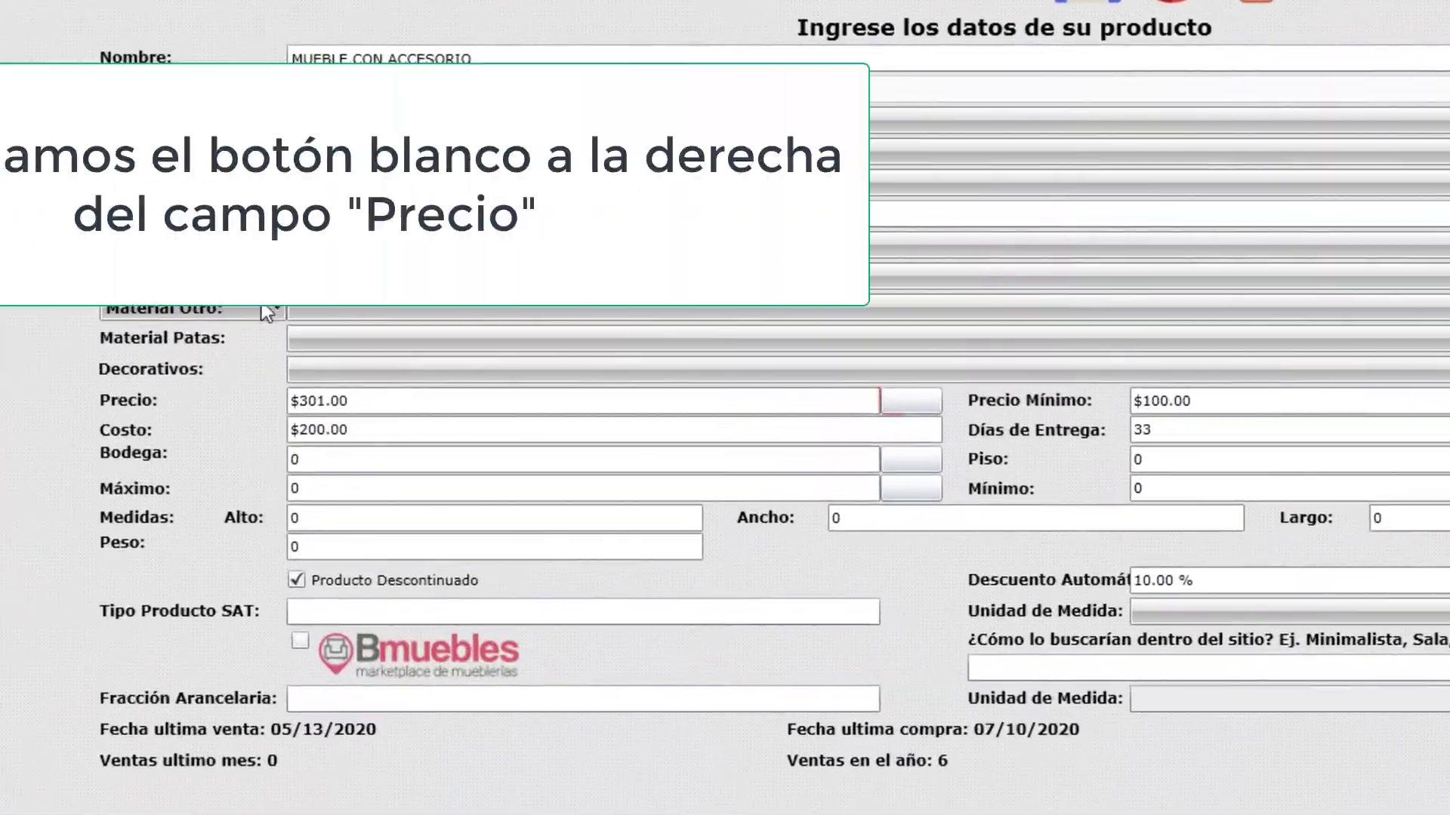
left_click(912, 408)
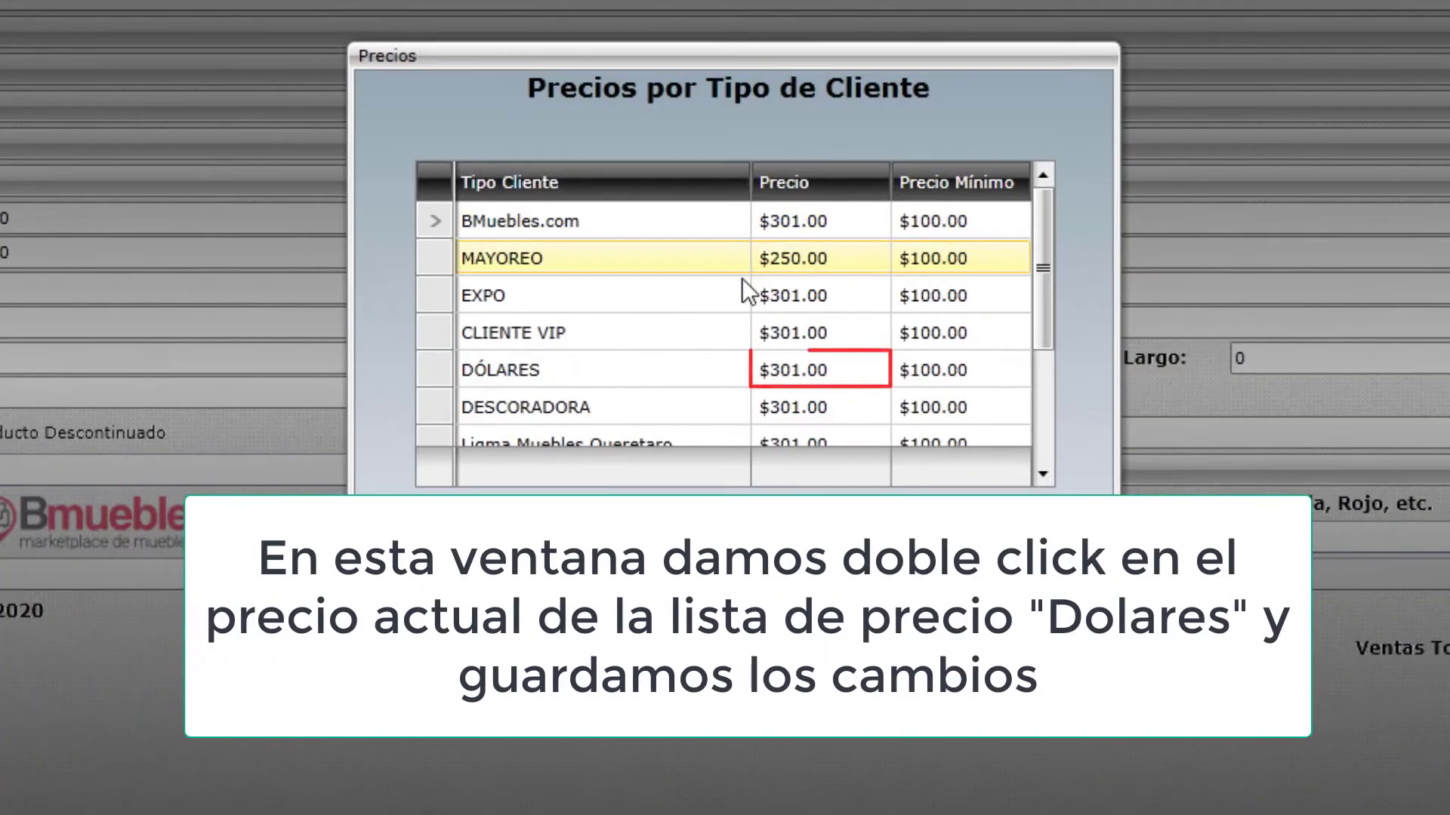
double_click(806, 370)
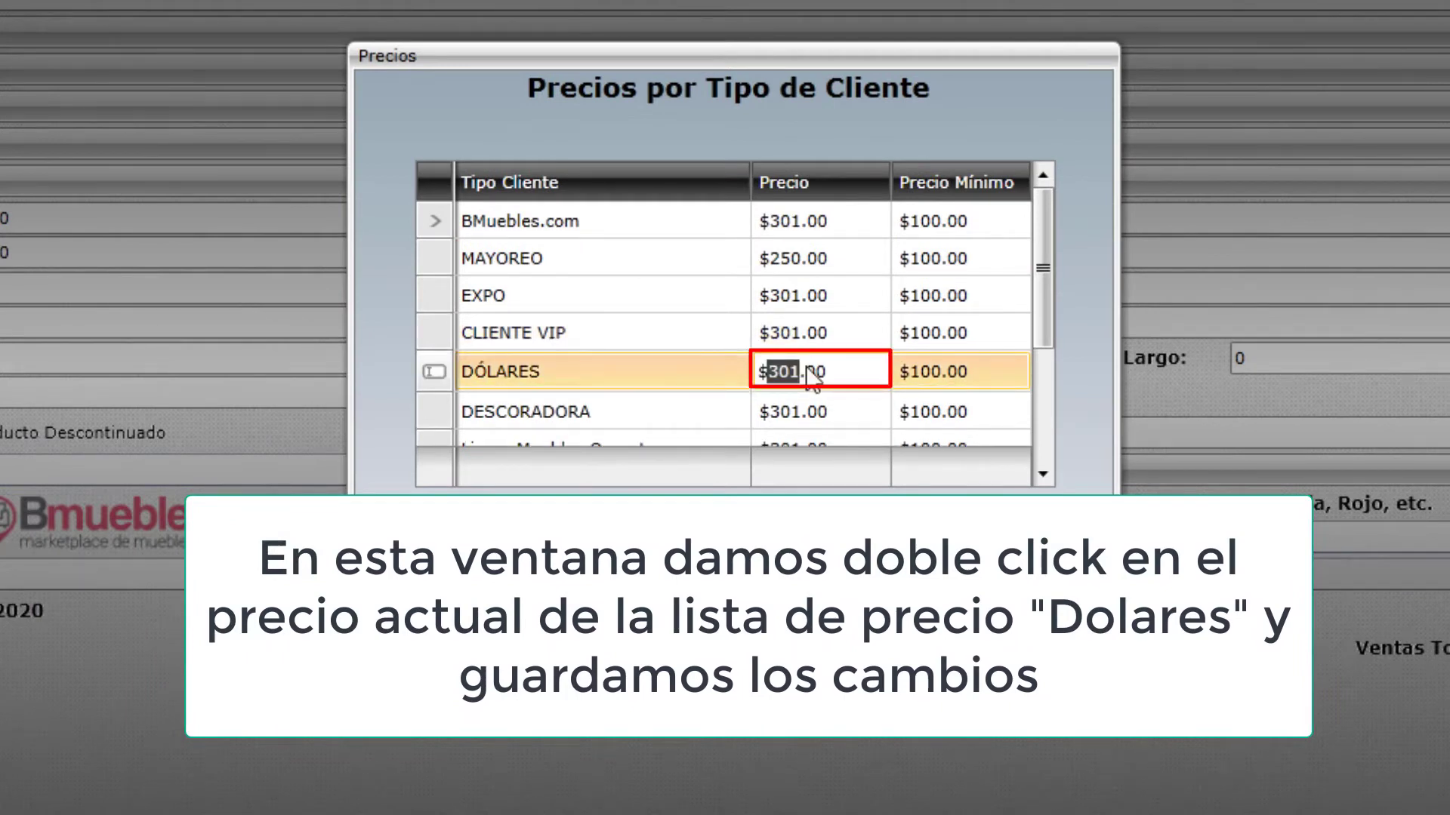
type("15")
double_click(908, 381)
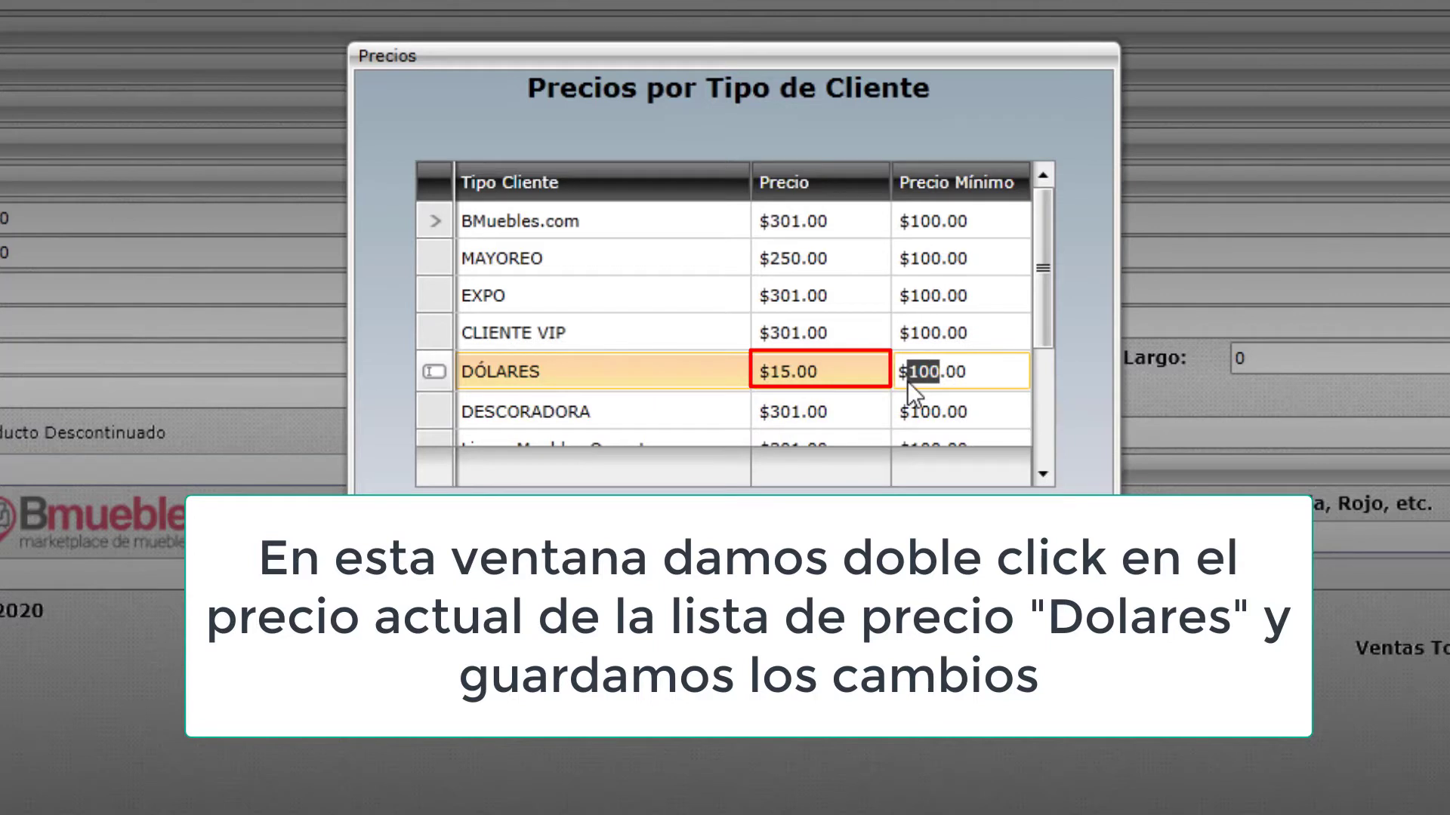
type("10")
key("Return")
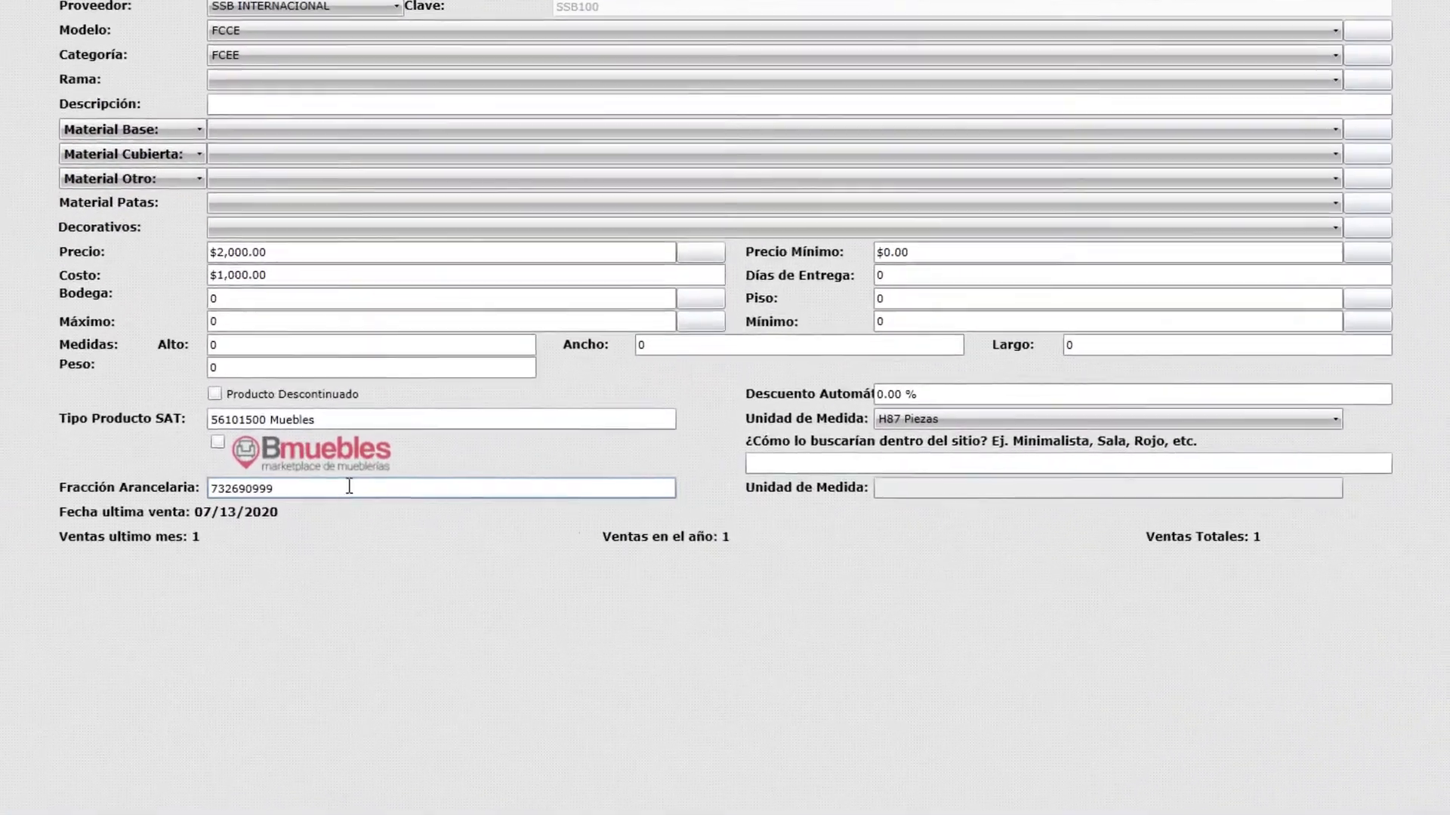
Review the Fracción Arancelaria, Tipo Producto SAT and Unidad de Medida fields of product SSB100.
double_click(349, 487)
left_click(350, 485)
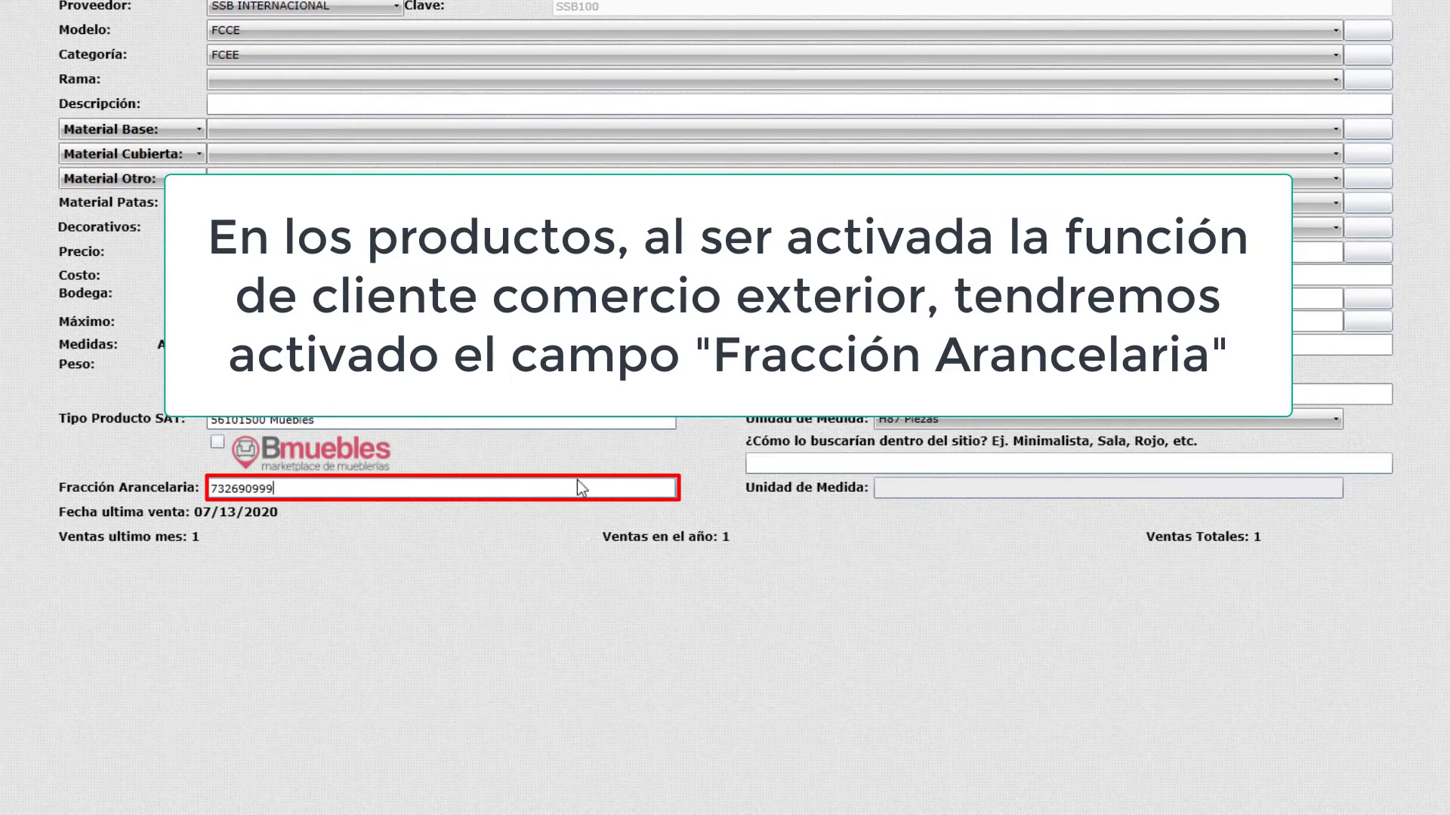
left_click(589, 422)
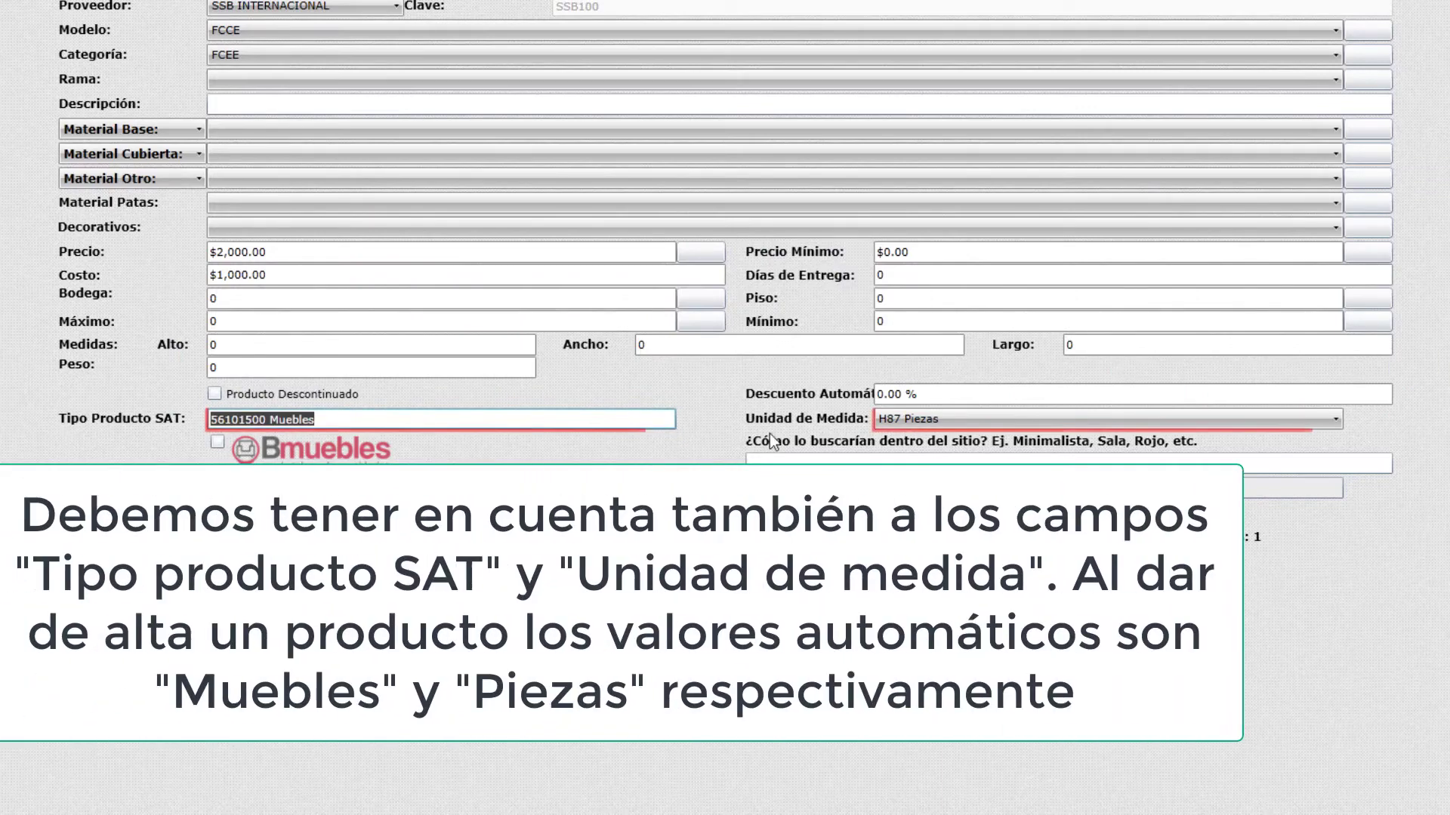
left_click(966, 414)
left_click(966, 413)
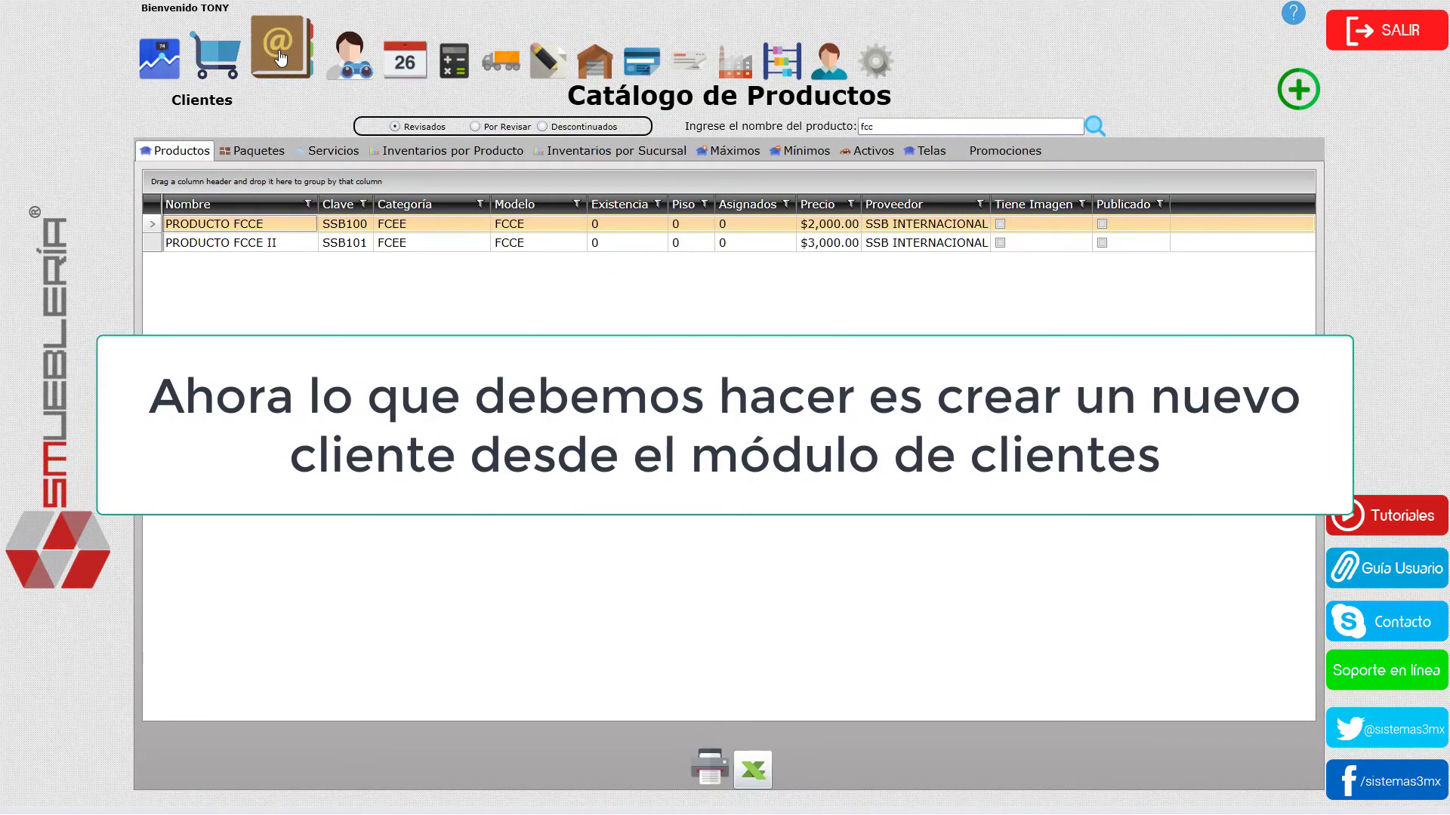
Start a new customer record with customer type DÓLARES and enable Cliente Comercio Exterior.
left_click(280, 58)
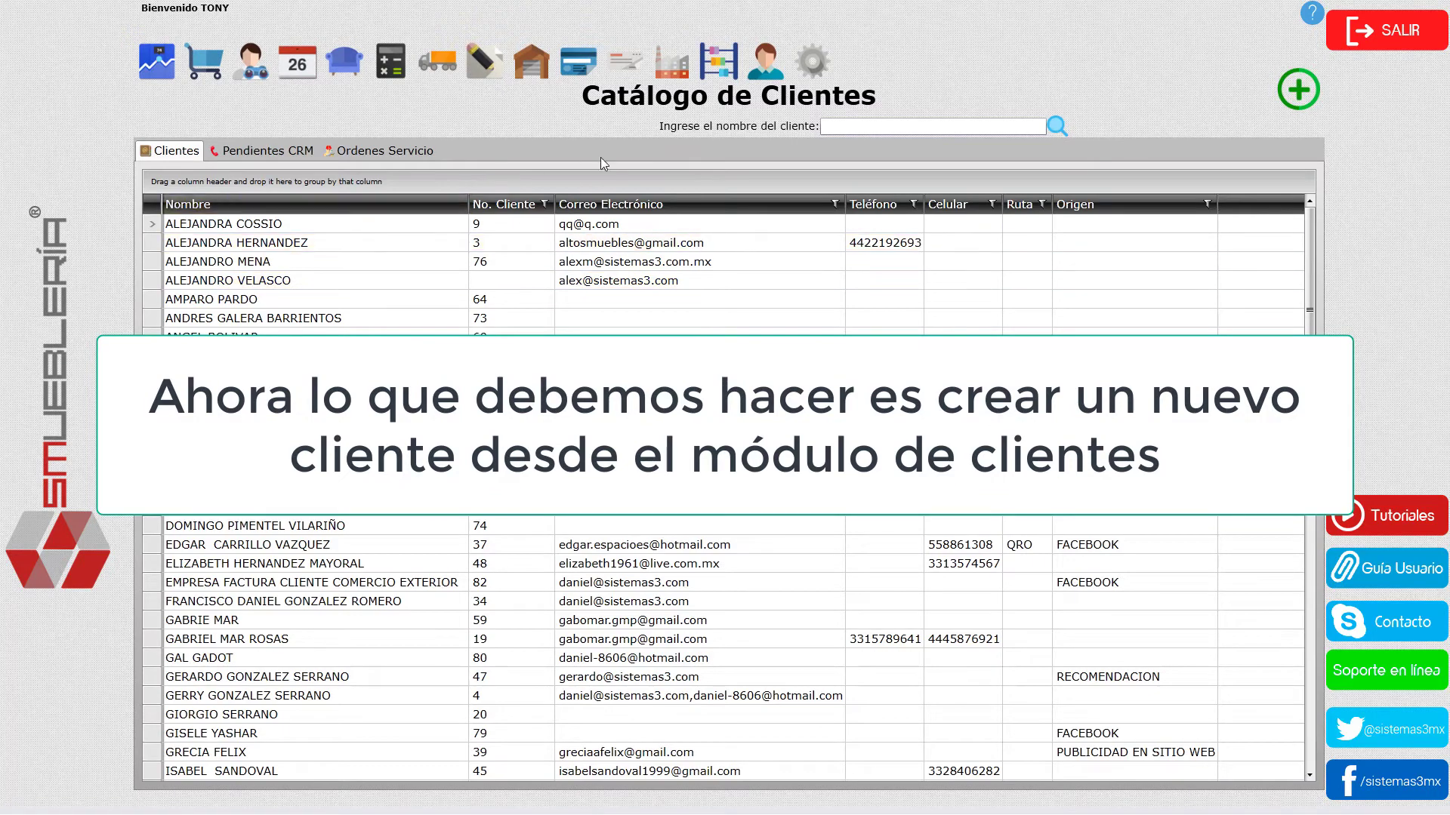
left_click(1284, 84)
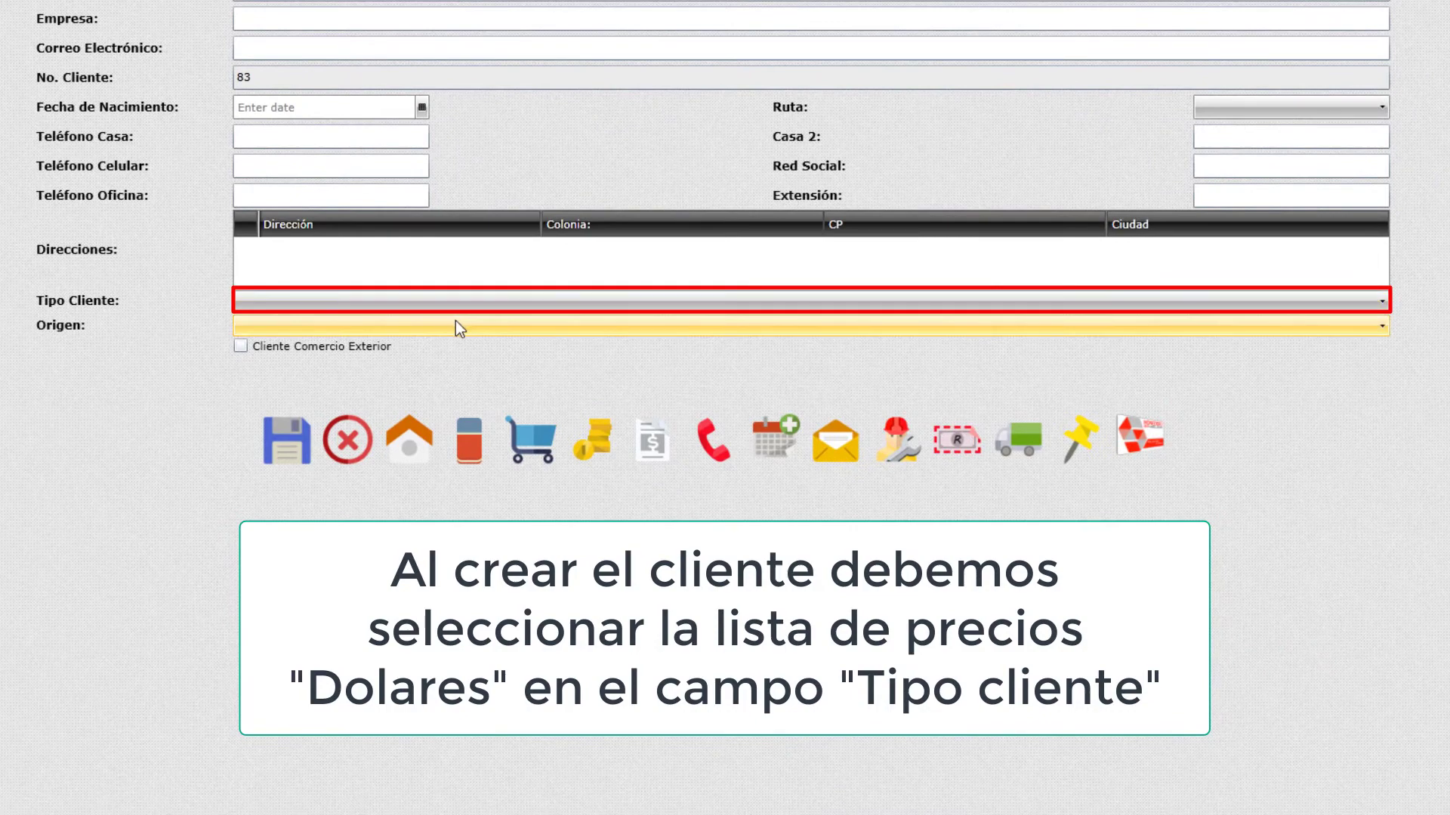
left_click(423, 300)
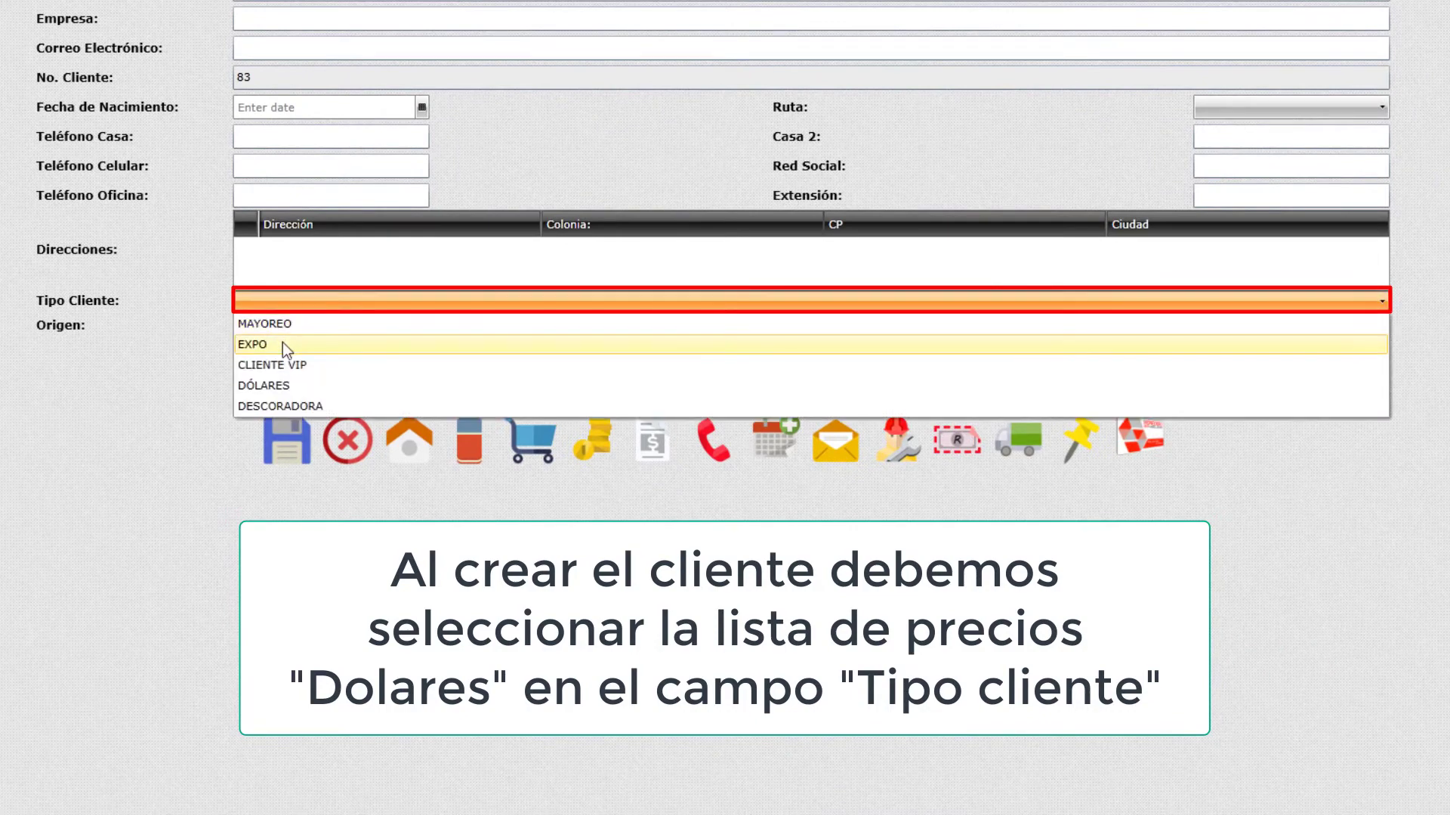
left_click(272, 385)
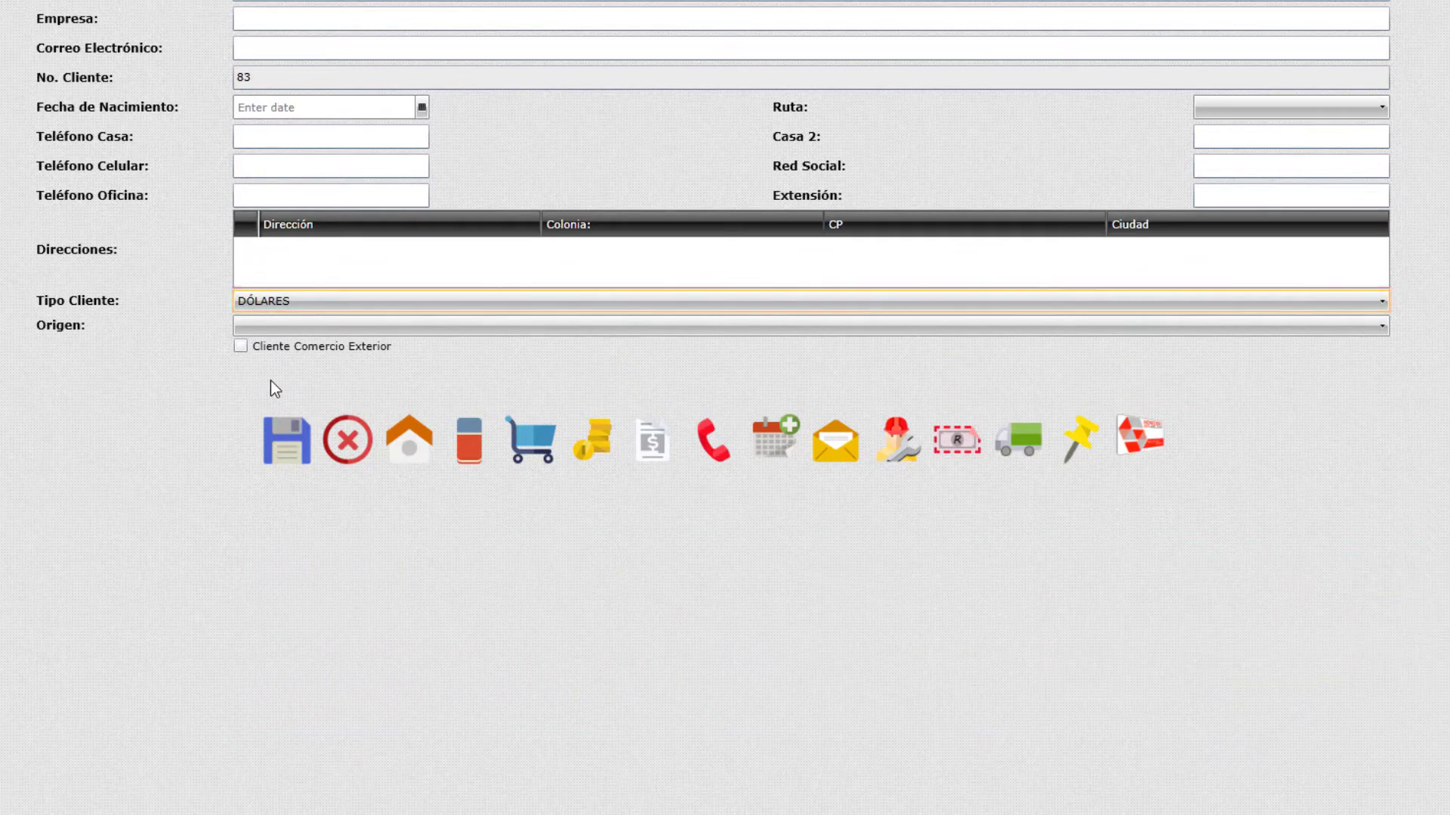
left_click(288, 352)
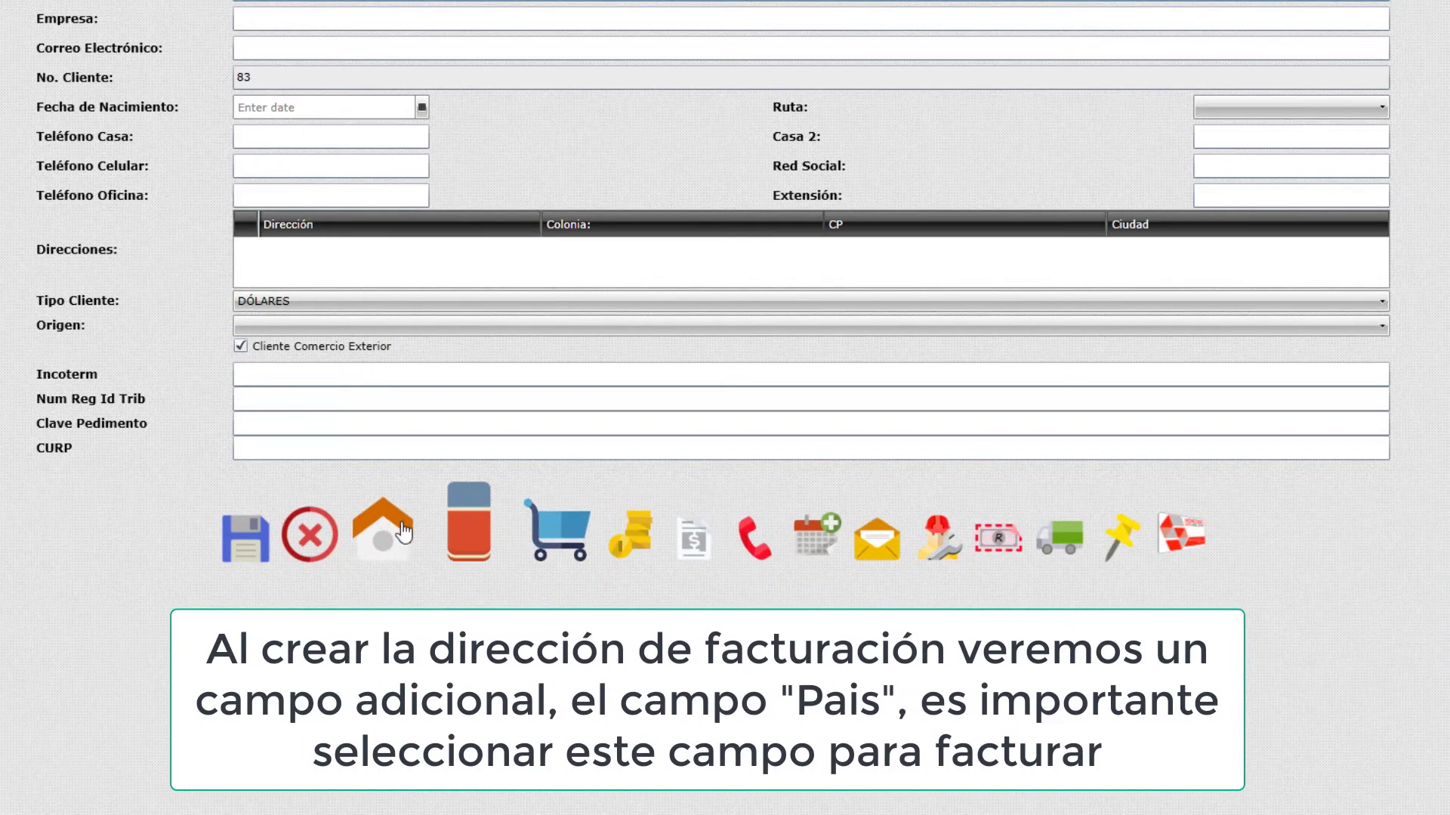
Open the customer's address form and examine its country and RFC fields.
left_click(400, 533)
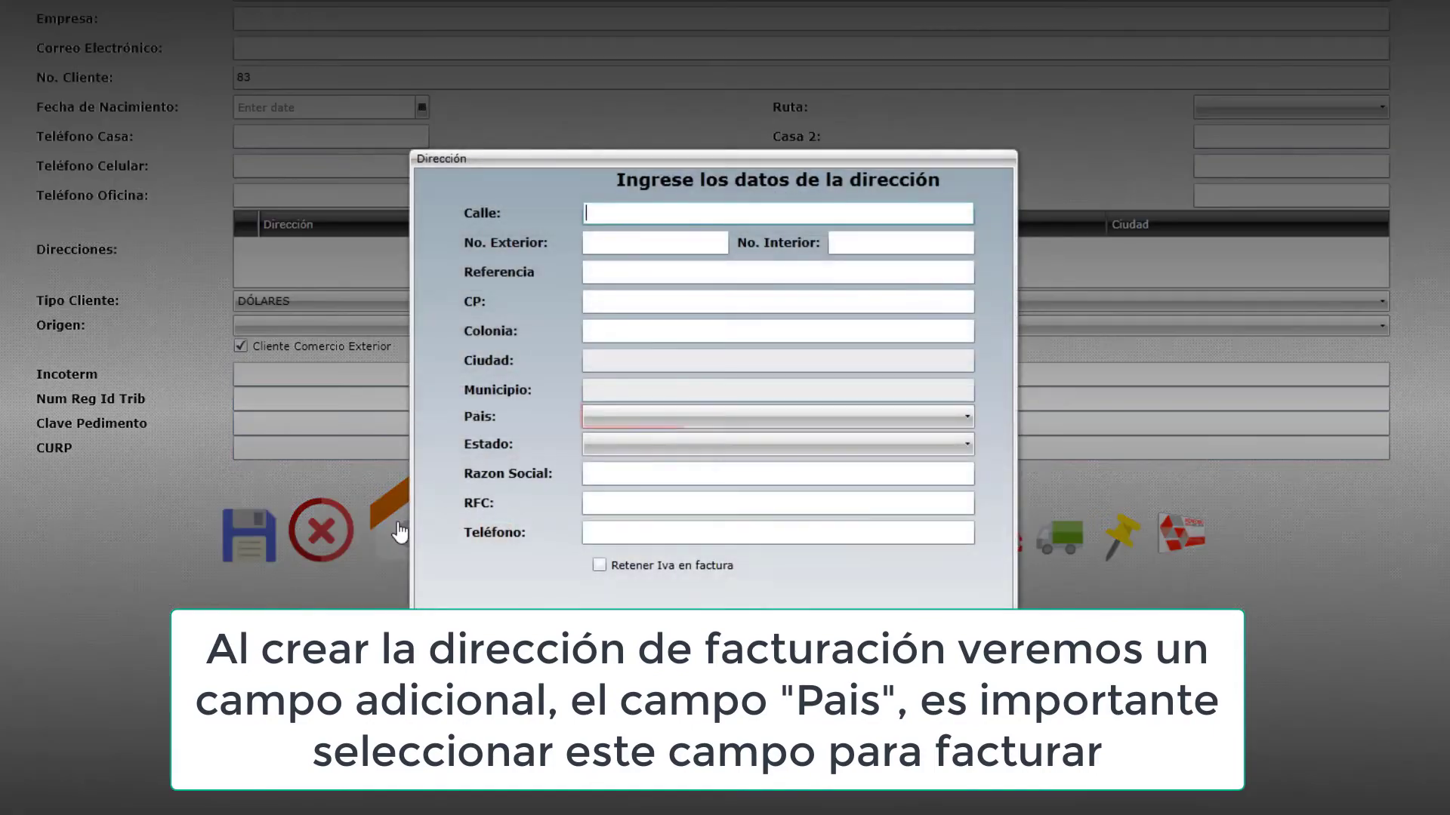
left_click(950, 419)
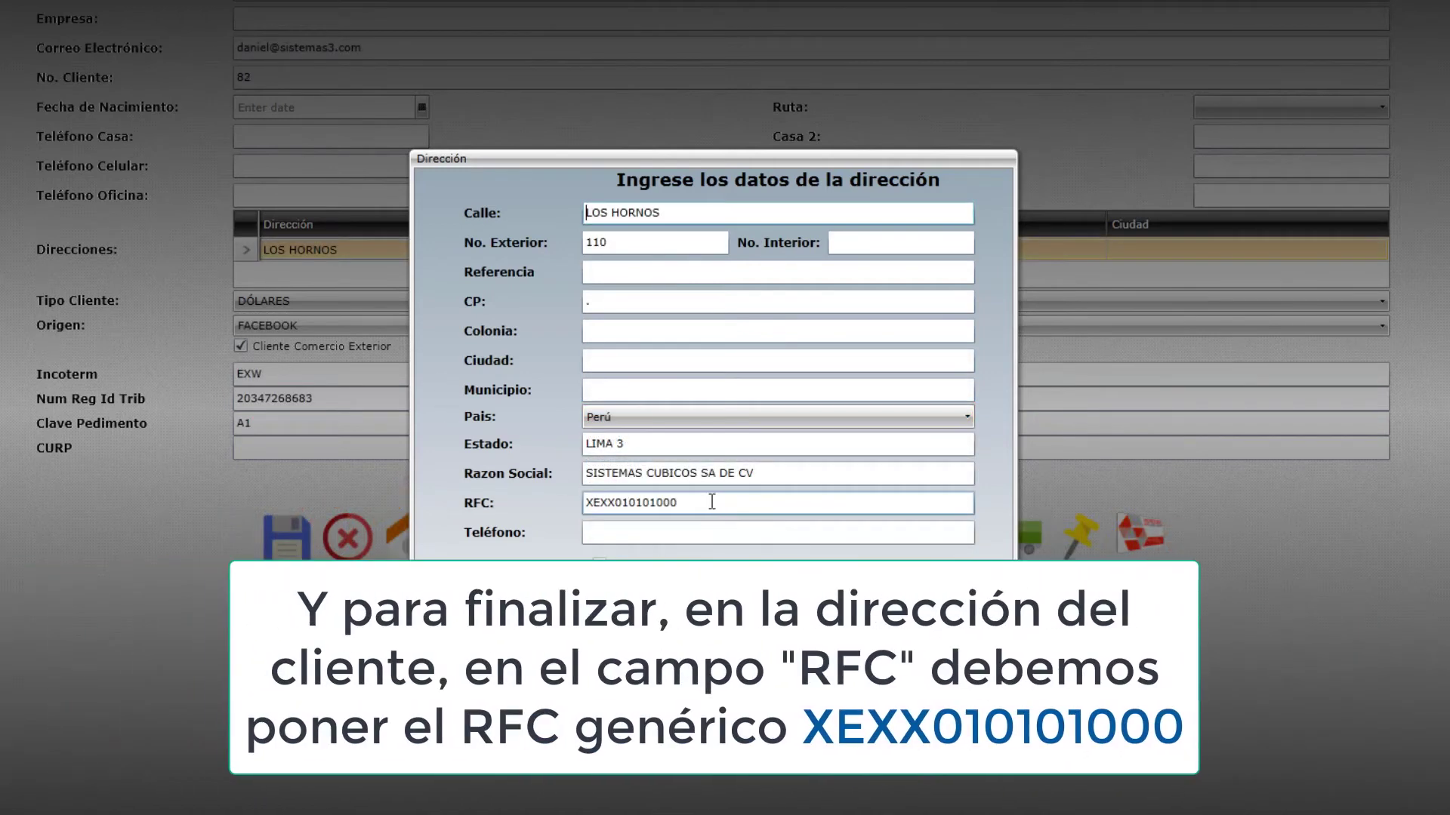
left_click_drag(722, 504, 566, 499)
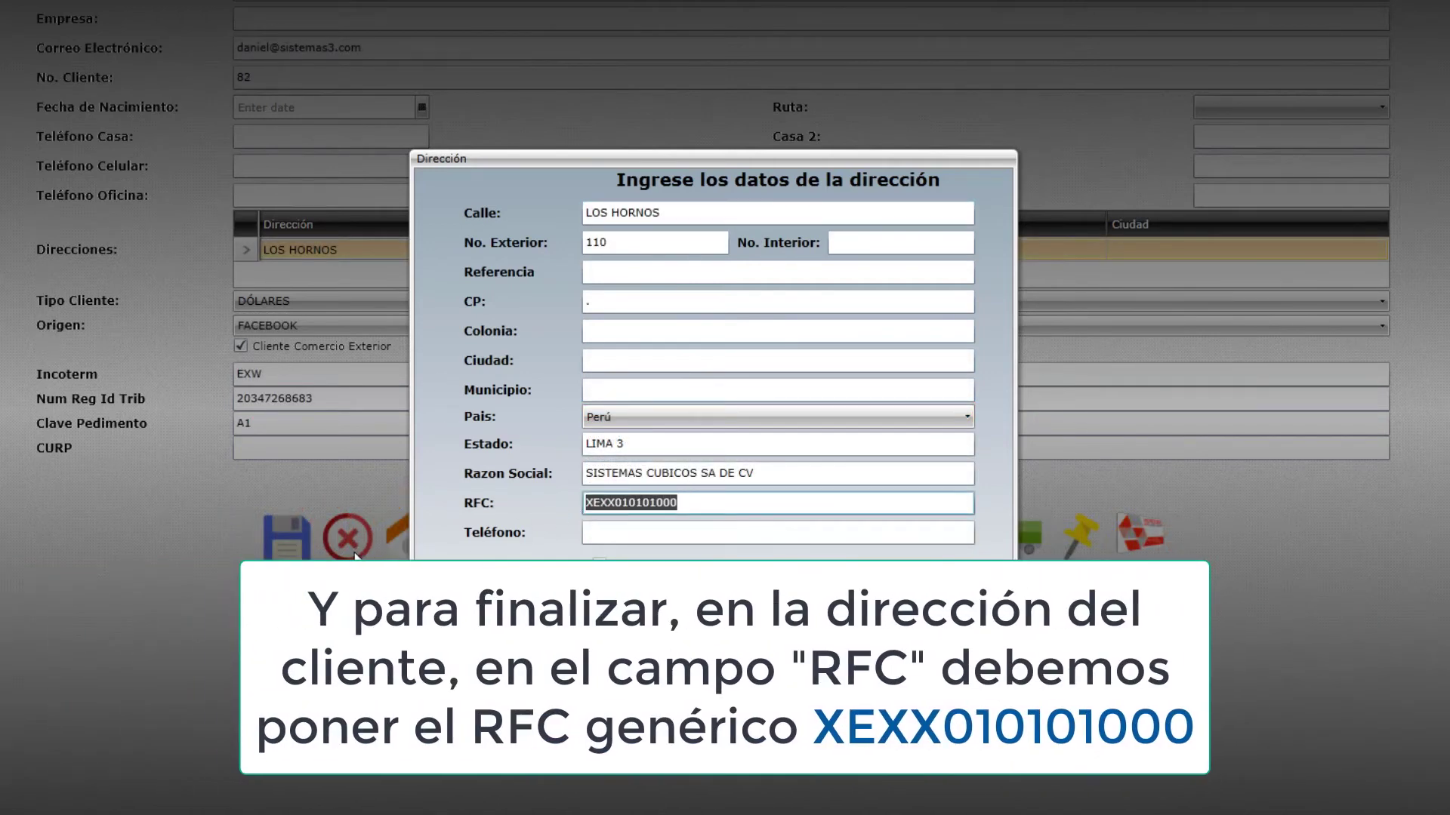